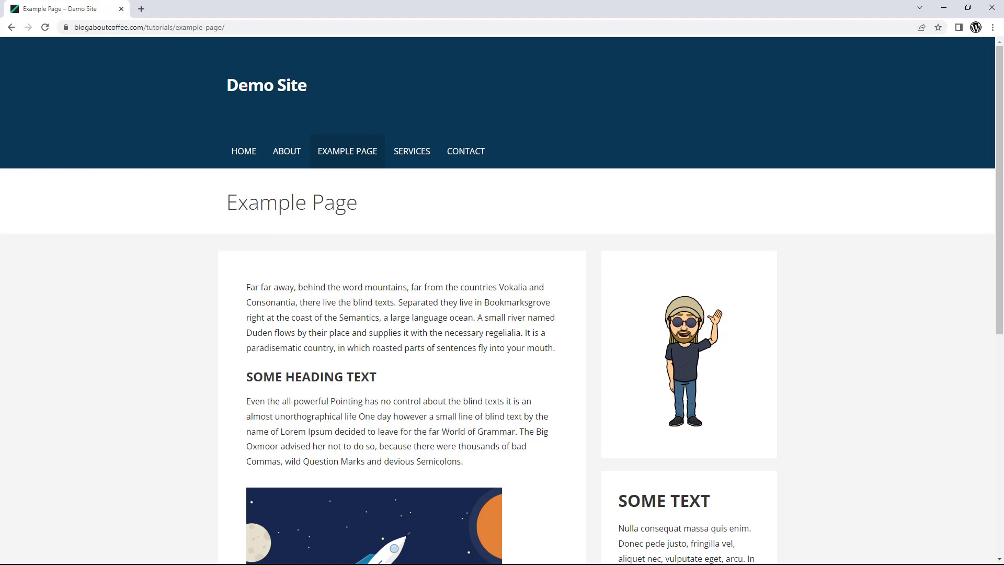
- Go from the Dashboard to the Pages list and start a blank new page
{"action": "scroll", "coordinate": [502, 306], "scroll_direction": "down", "scroll_amount": 2}
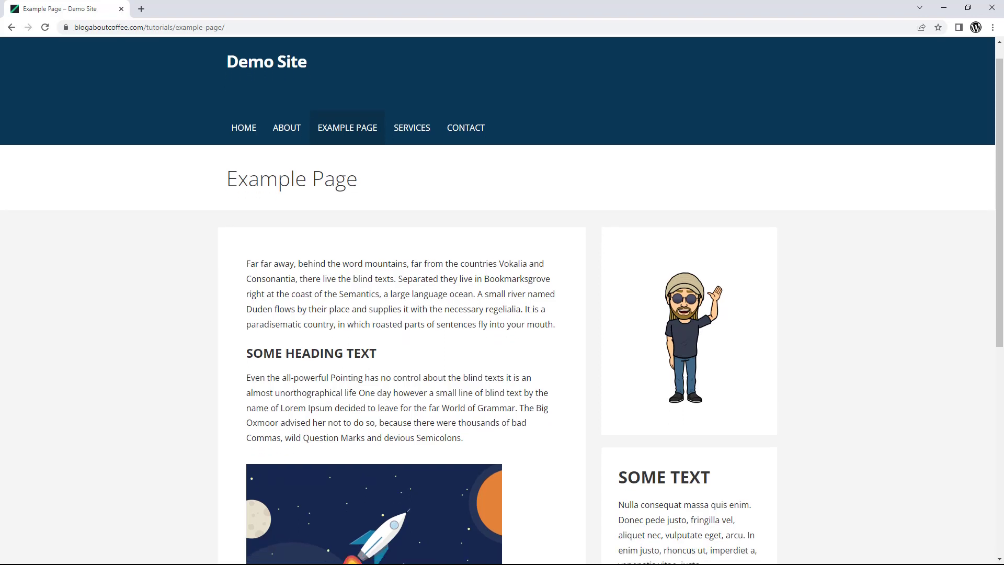
{"action": "scroll", "coordinate": [502, 306], "scroll_direction": "down", "scroll_amount": 2}
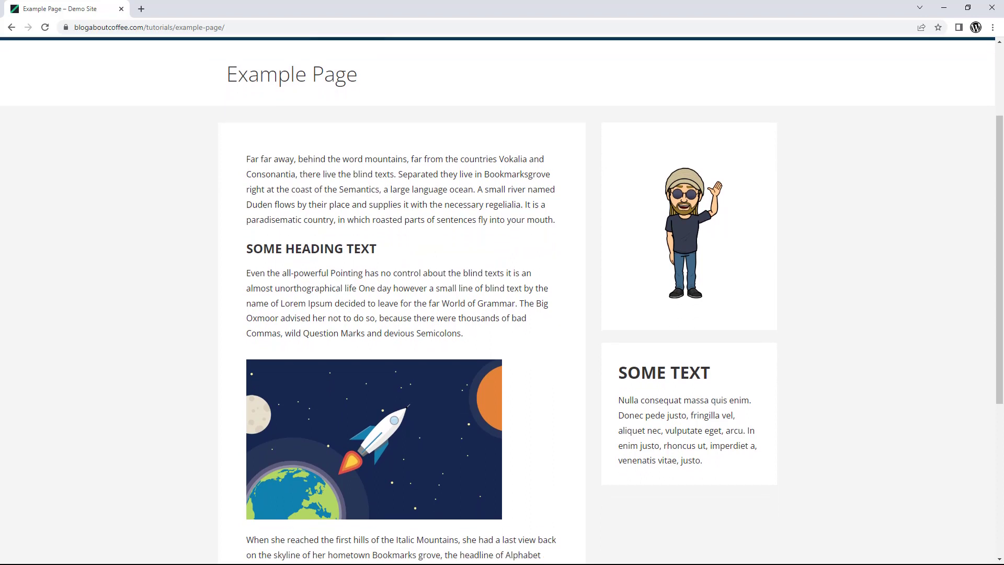
{"action": "scroll", "coordinate": [502, 305], "scroll_direction": "down", "scroll_amount": 2}
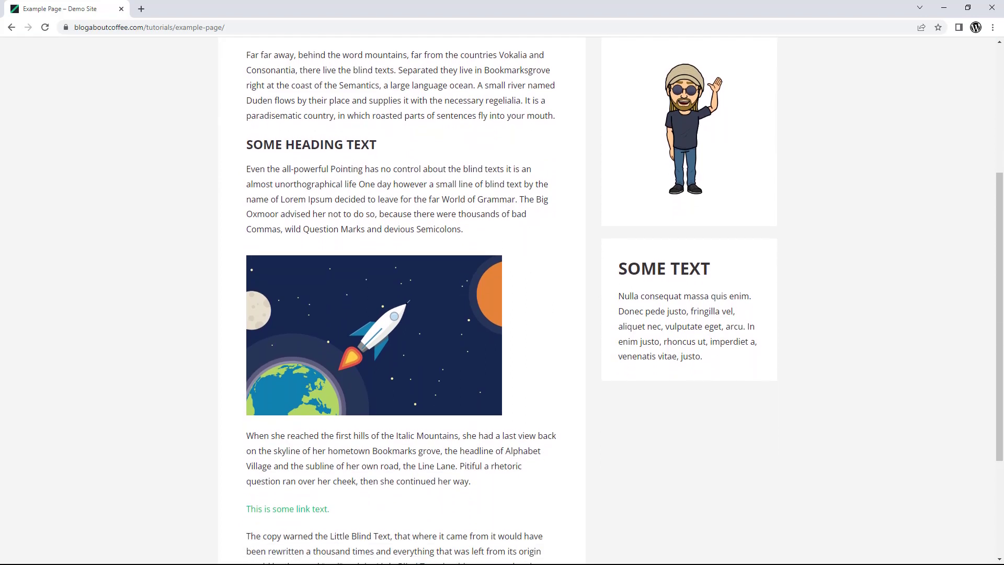
{"action": "scroll", "coordinate": [502, 306], "scroll_direction": "down", "scroll_amount": 2}
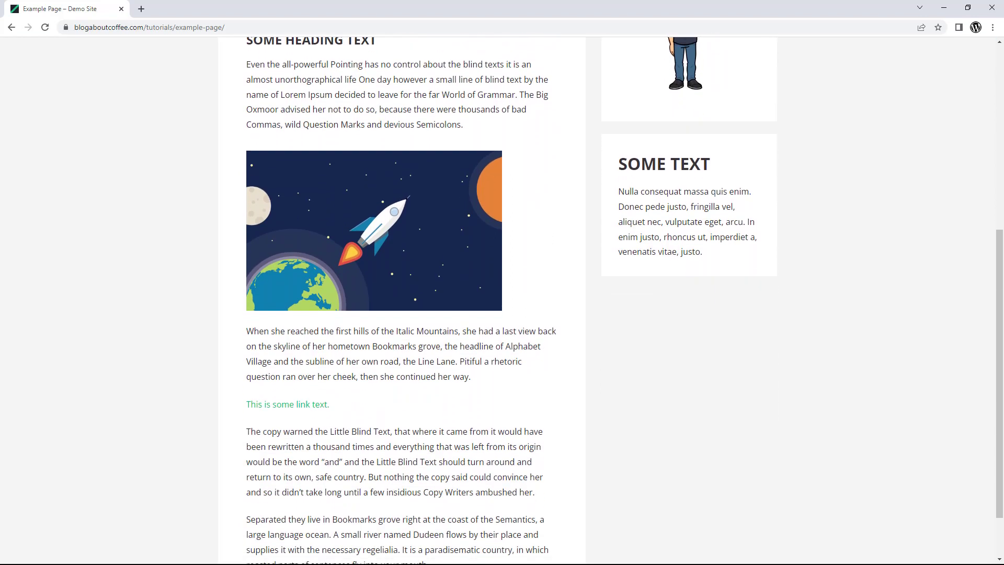
{"action": "scroll", "coordinate": [502, 306], "scroll_direction": "down", "scroll_amount": 1}
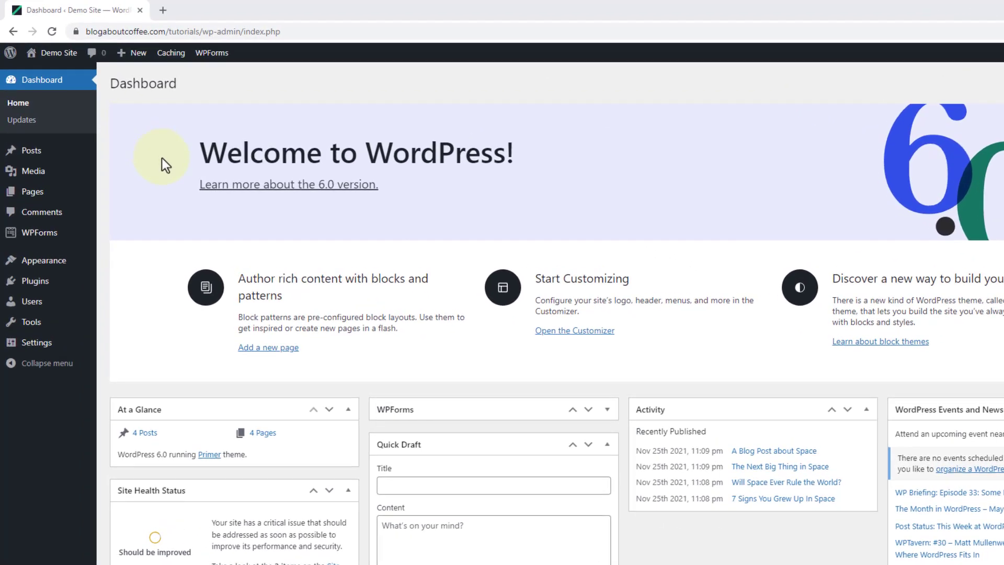
{"action": "left_click", "coordinate": [34, 191]}
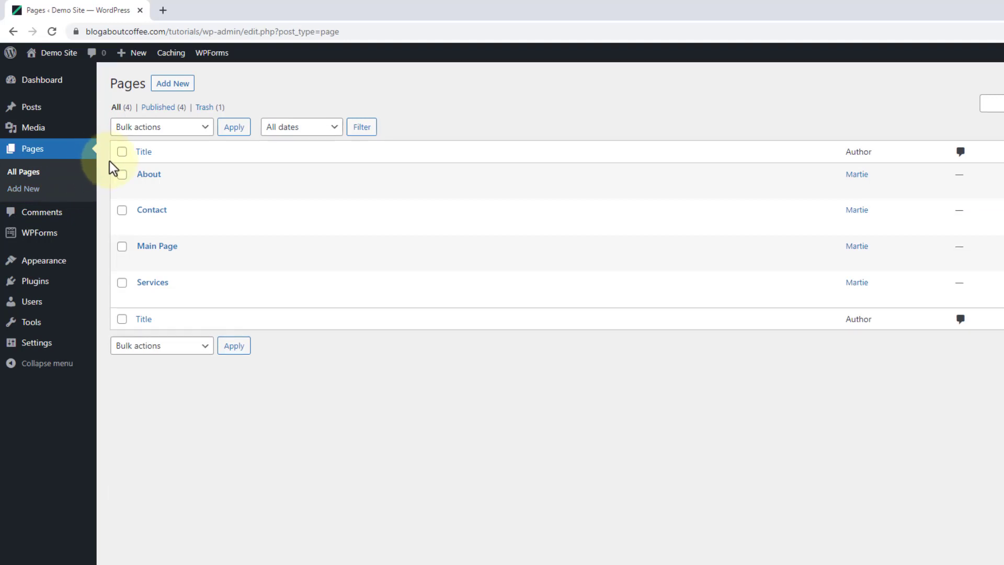
{"action": "mouse_move", "coordinate": [151, 177]}
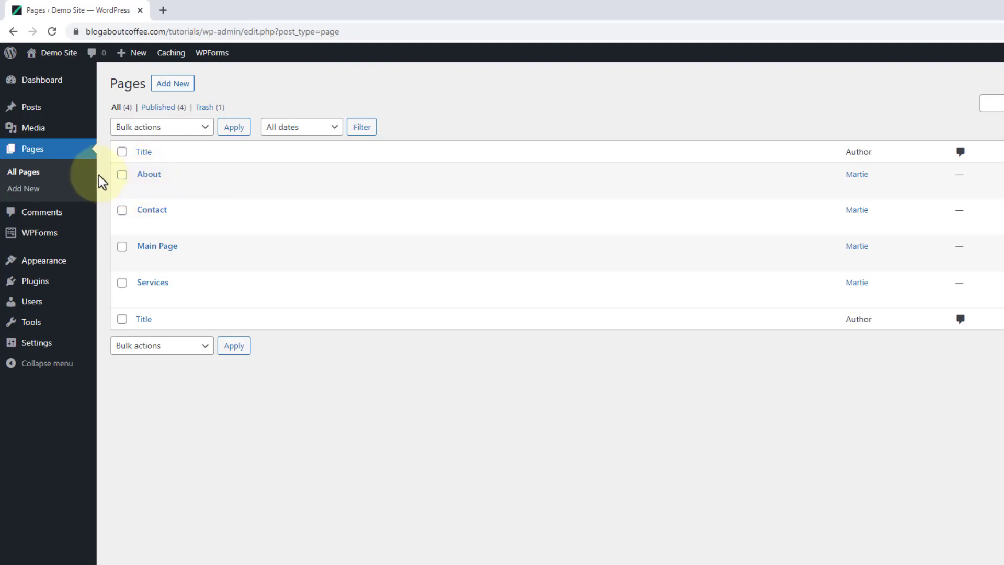
{"action": "left_click", "coordinate": [175, 86]}
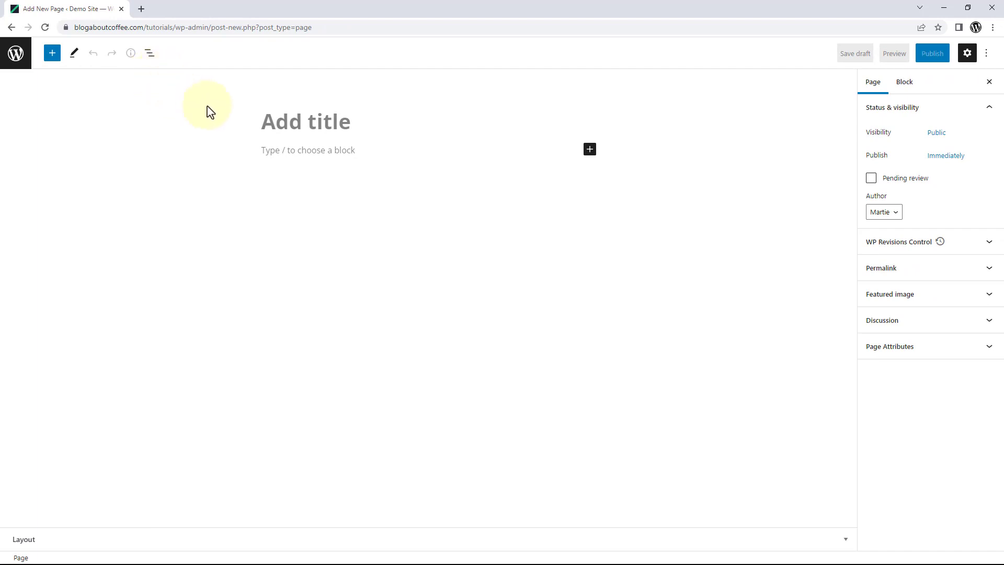
- Title the new page 'Example Page' and clear the test sentence from its body
{"action": "left_click", "coordinate": [309, 121]}
{"action": "type", "text": "Exa"}
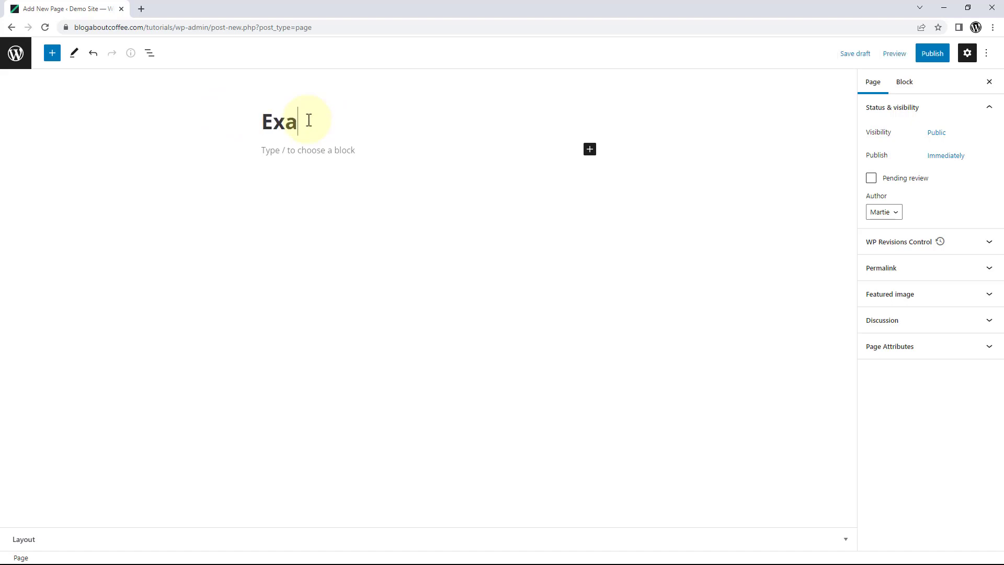
{"action": "type", "text": "mple Page"}
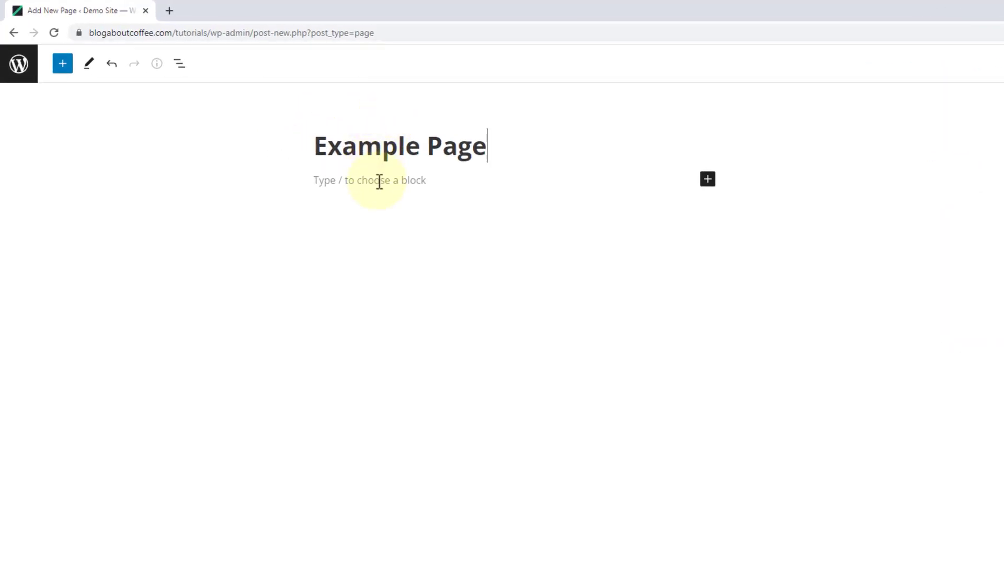
{"action": "left_click", "coordinate": [379, 182]}
{"action": "type", "text": "T"}
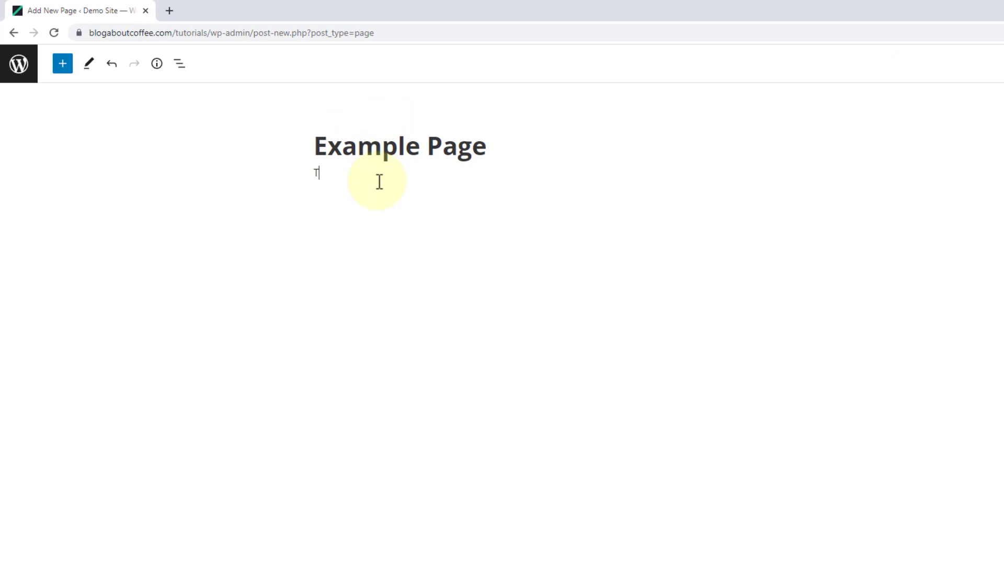
{"action": "type", "text": "his is some text..."}
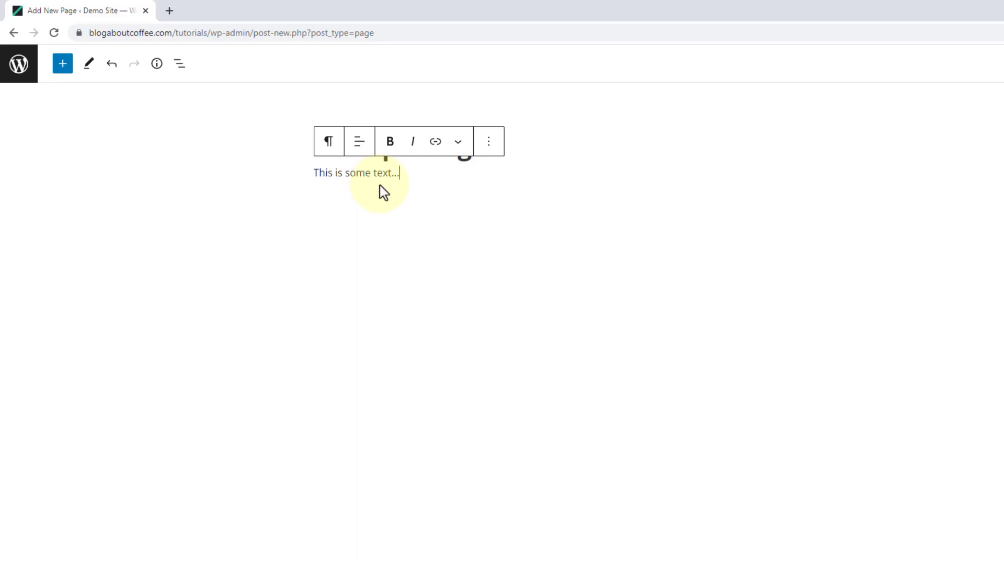
{"action": "left_click_drag", "start_coordinate": [410, 172], "coordinate": [314, 172]}
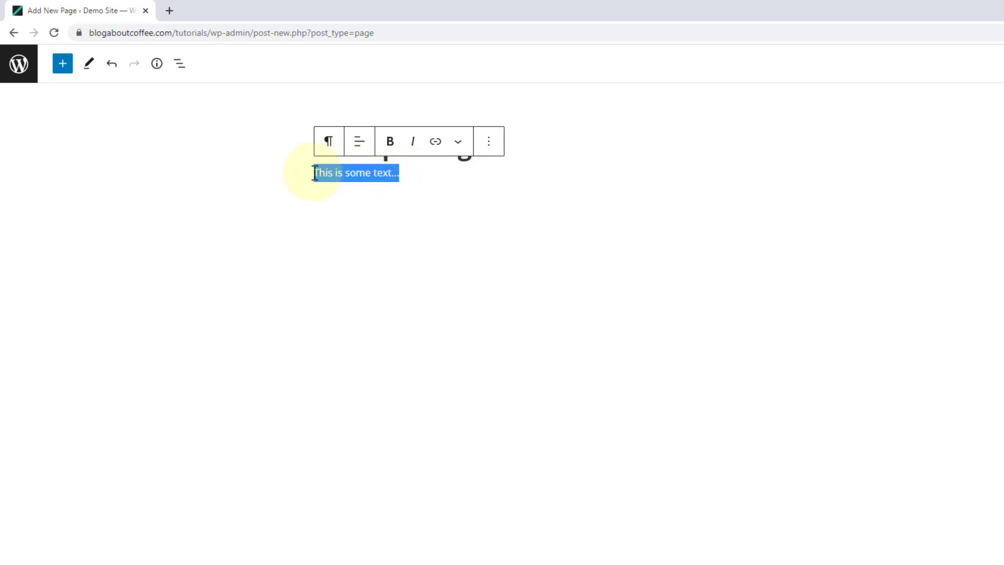
{"action": "key", "text": "BackSpace"}
- Paste the copied placeholder paragraphs into the empty page body
{"action": "right_click", "coordinate": [315, 173]}
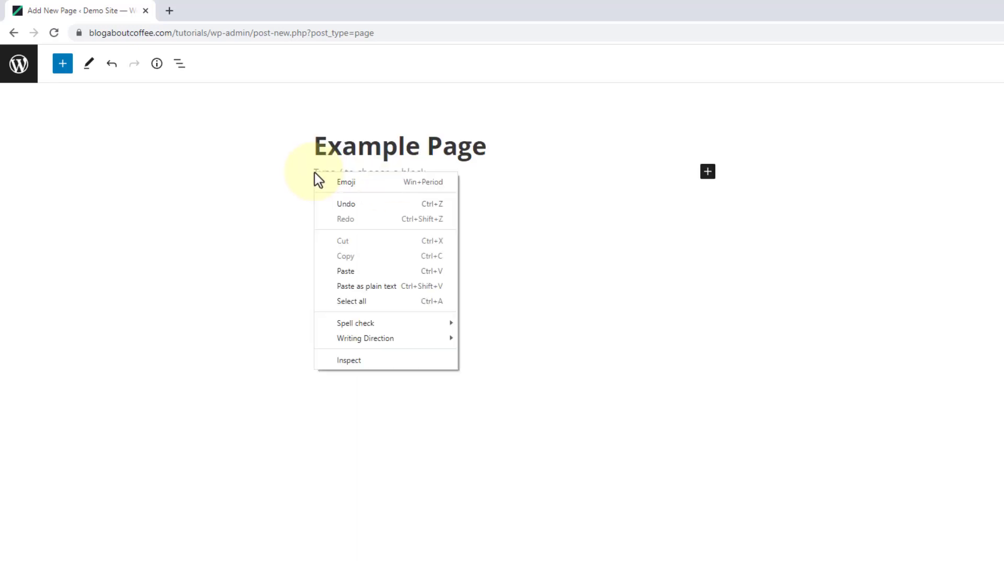
{"action": "left_click", "coordinate": [343, 272]}
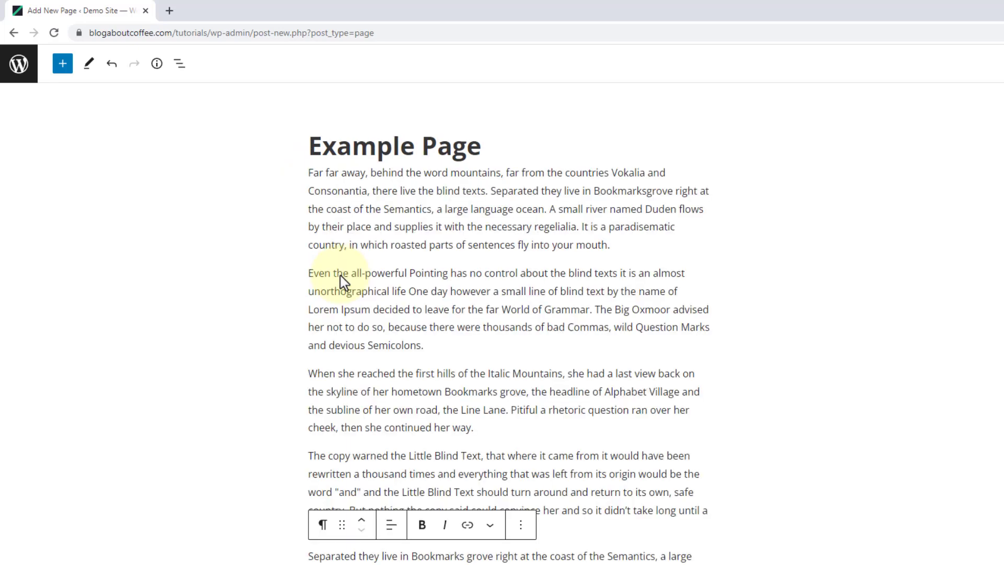
{"action": "left_click", "coordinate": [252, 214]}
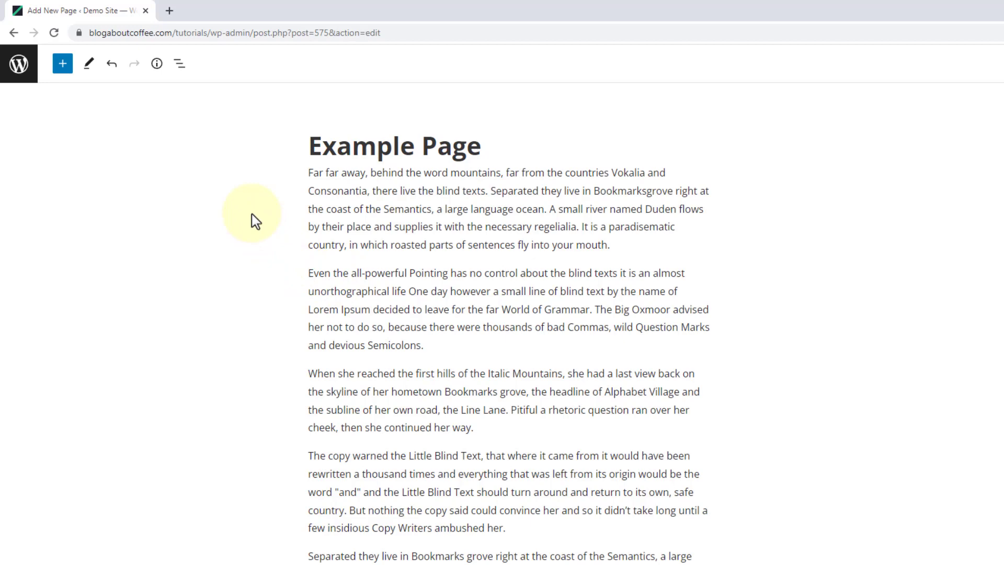
- Add a new line reading 'SOME HEADING TEXT' after the first paragraph
{"action": "left_click", "coordinate": [621, 245]}
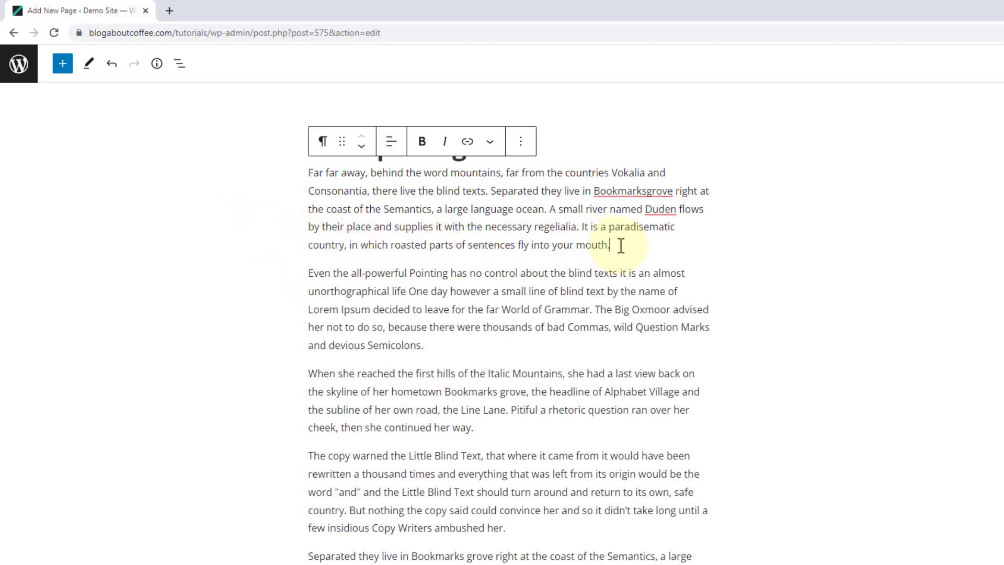
{"action": "key", "text": "Return"}
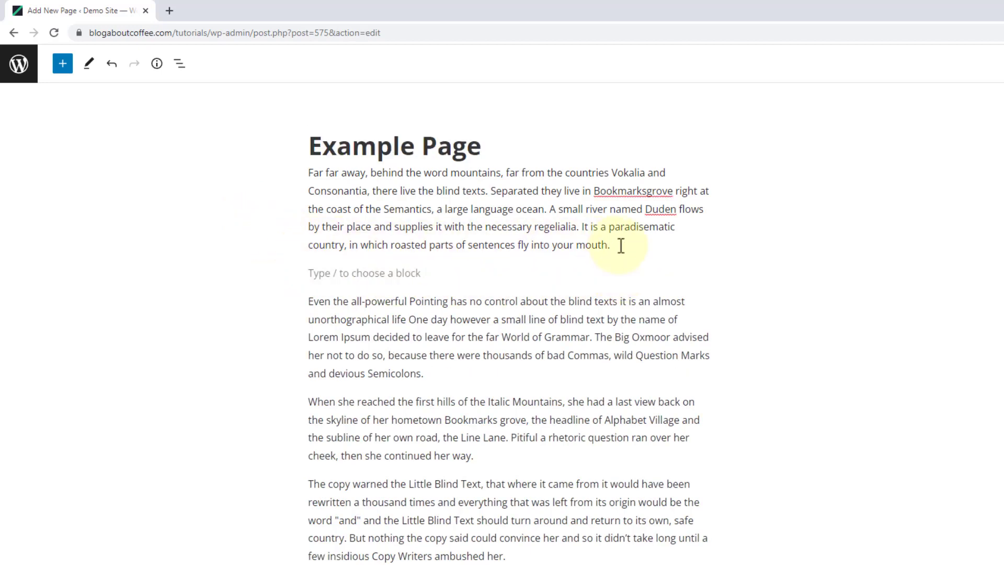
{"action": "type", "text": "SOME"}
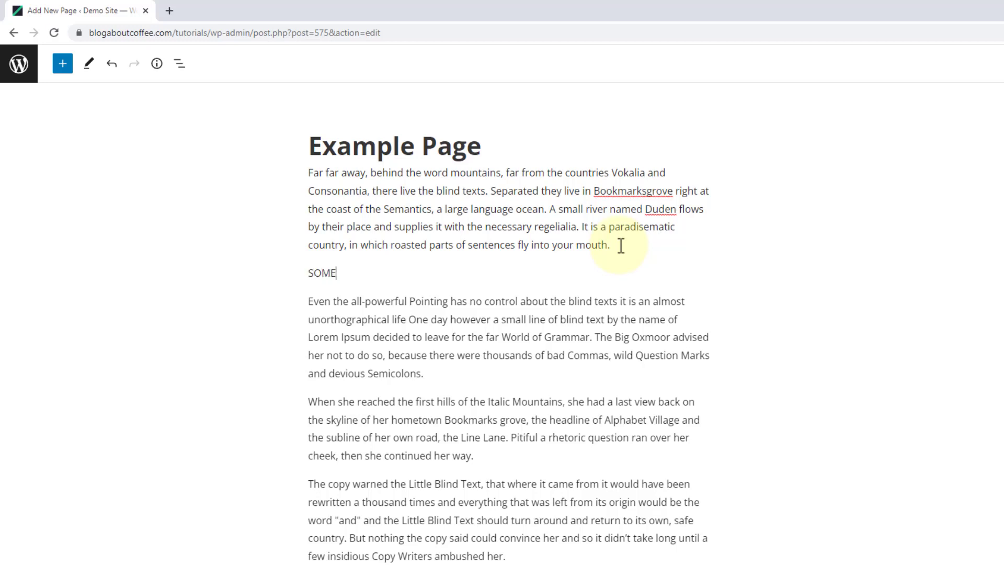
{"action": "type", "text": " HEADING TEXT"}
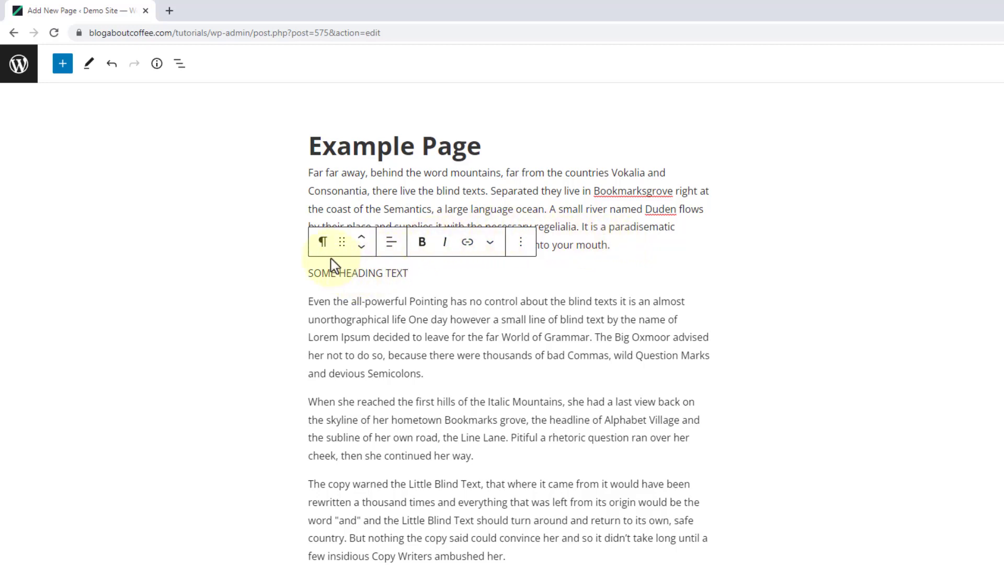
- Convert 'SOME HEADING TEXT' into a heading block and set its level to H3
{"action": "left_click", "coordinate": [323, 246]}
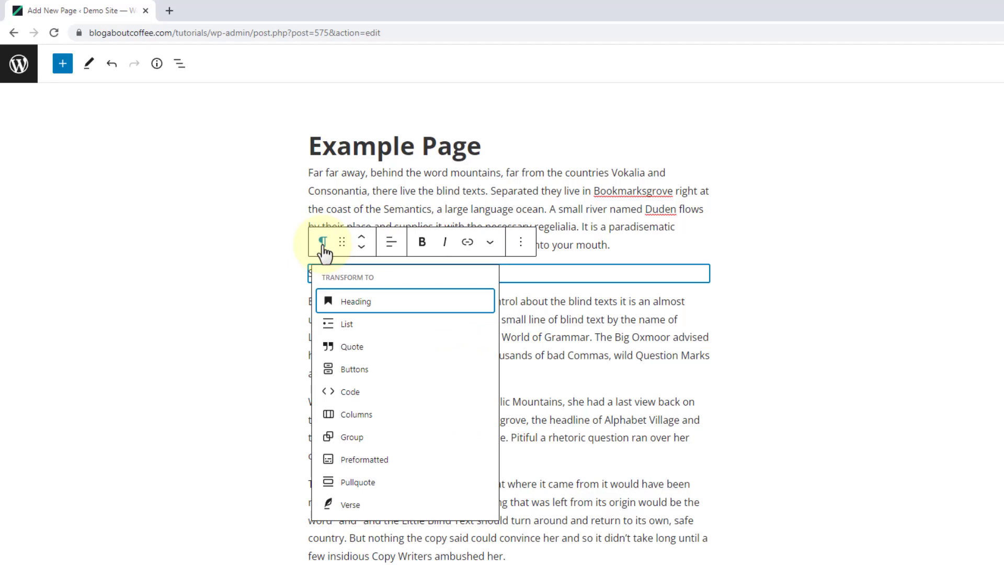
{"action": "left_click", "coordinate": [361, 308]}
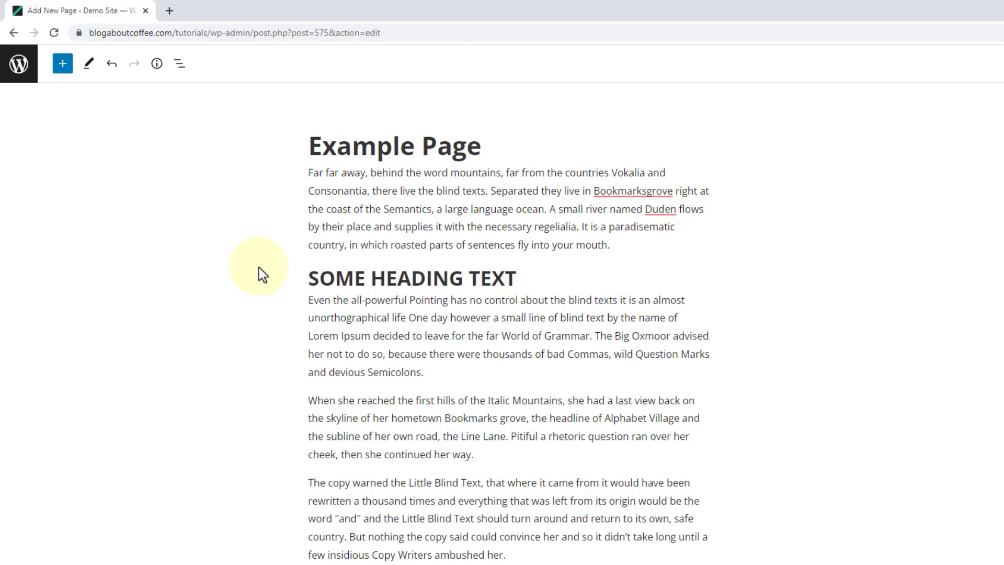
{"action": "left_click", "coordinate": [355, 278]}
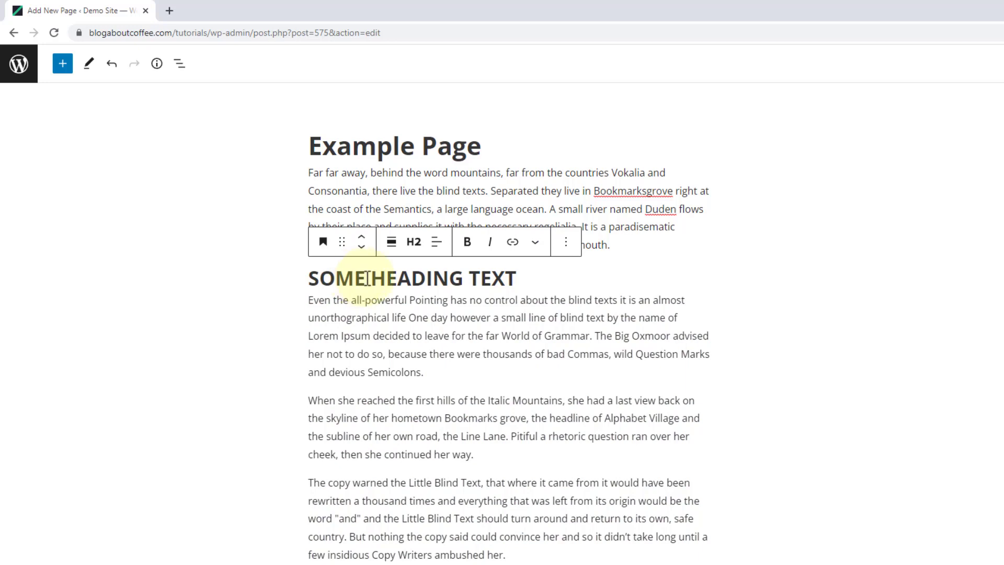
{"action": "left_click", "coordinate": [413, 250]}
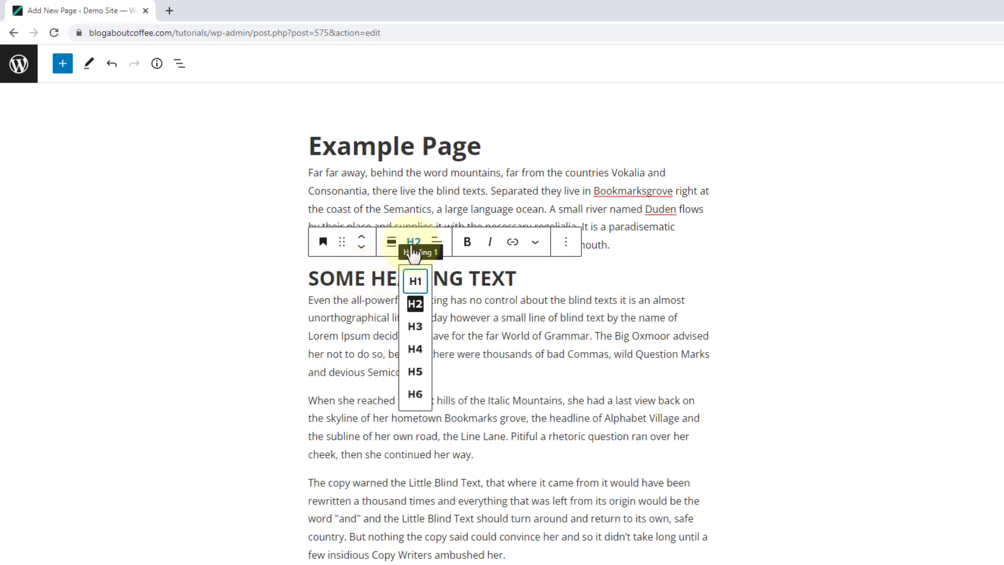
{"action": "left_click", "coordinate": [416, 330]}
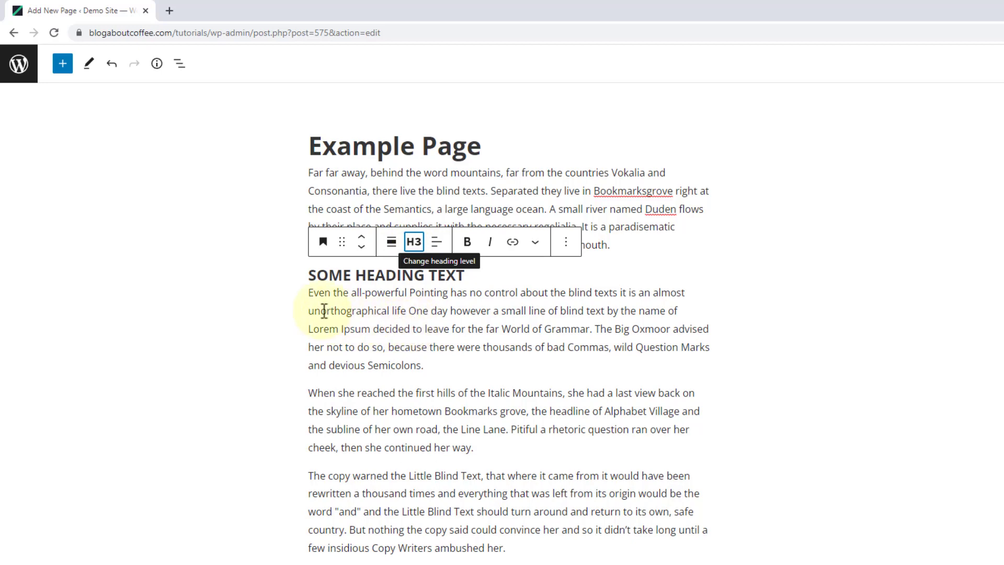
{"action": "left_click", "coordinate": [262, 271]}
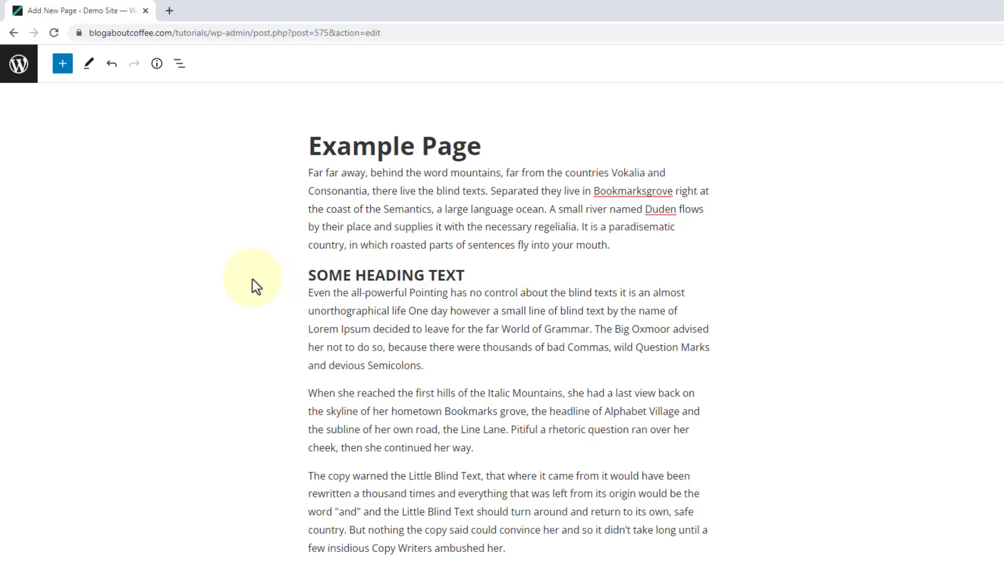
- Insert an image block after the 'Semicolons.' paragraph and choose Upload from the computer
{"action": "scroll", "coordinate": [253, 279], "scroll_direction": "down", "scroll_amount": 1}
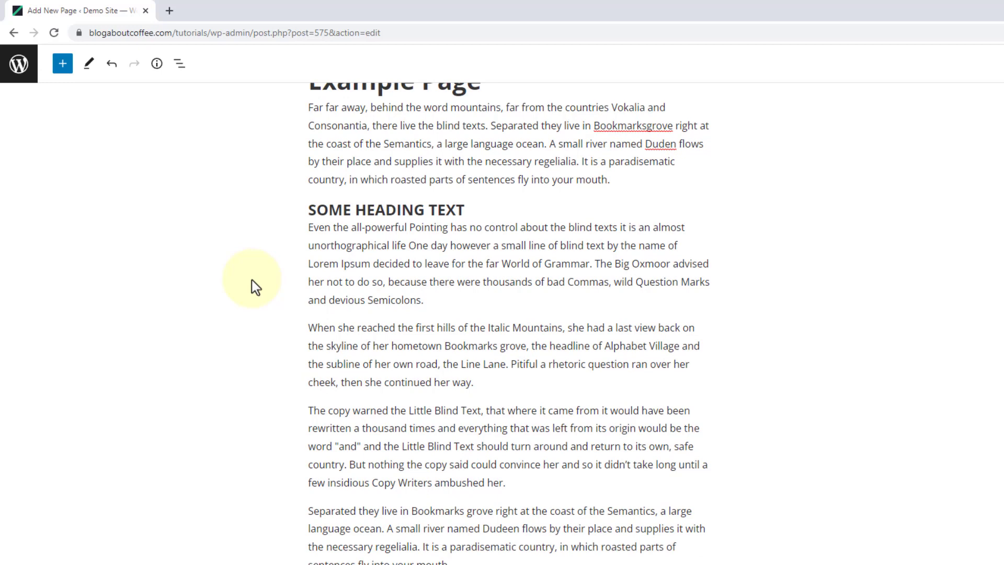
{"action": "left_click", "coordinate": [478, 300]}
{"action": "scroll", "coordinate": [478, 303], "scroll_direction": "up", "scroll_amount": 1}
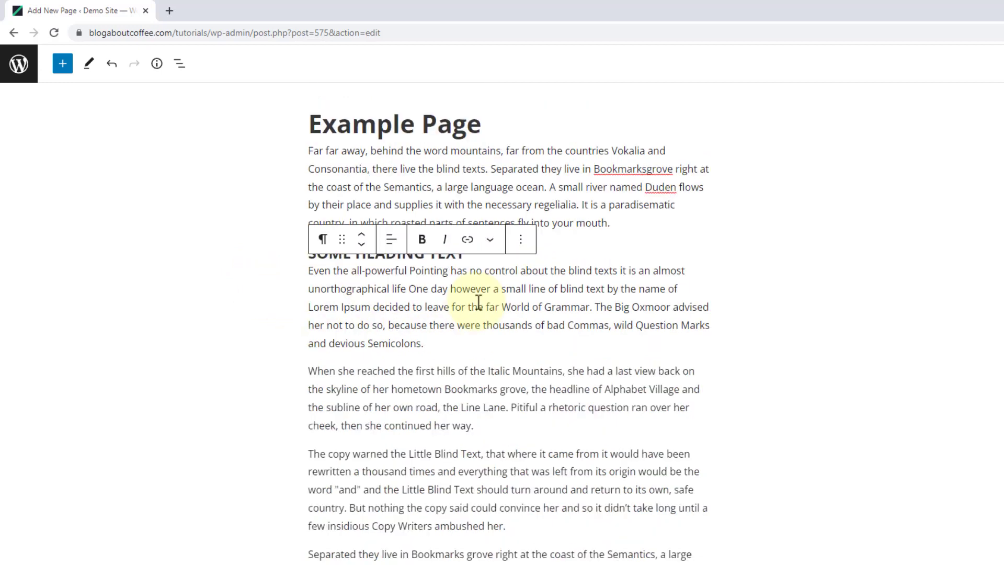
{"action": "key", "text": "Return"}
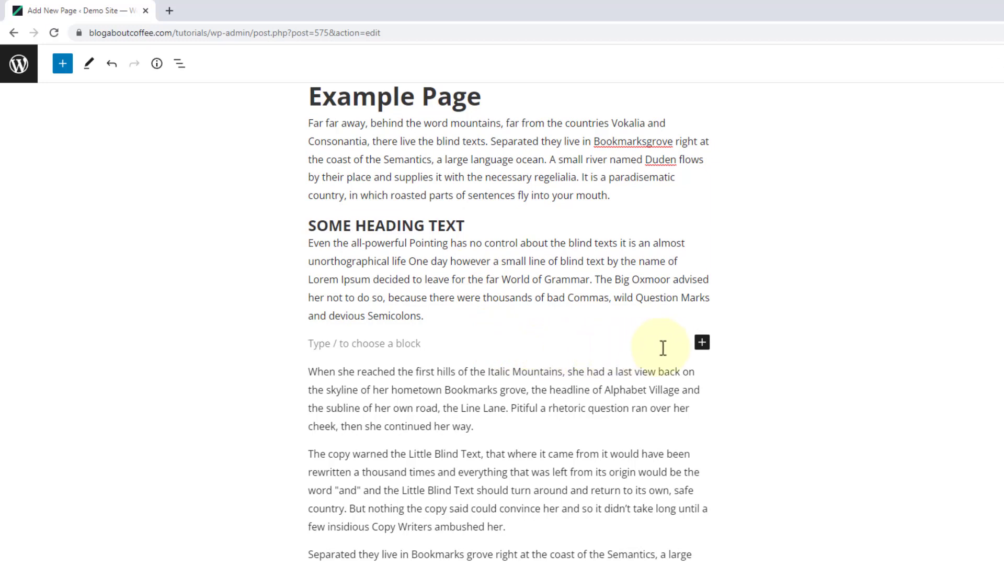
{"action": "left_click", "coordinate": [702, 342]}
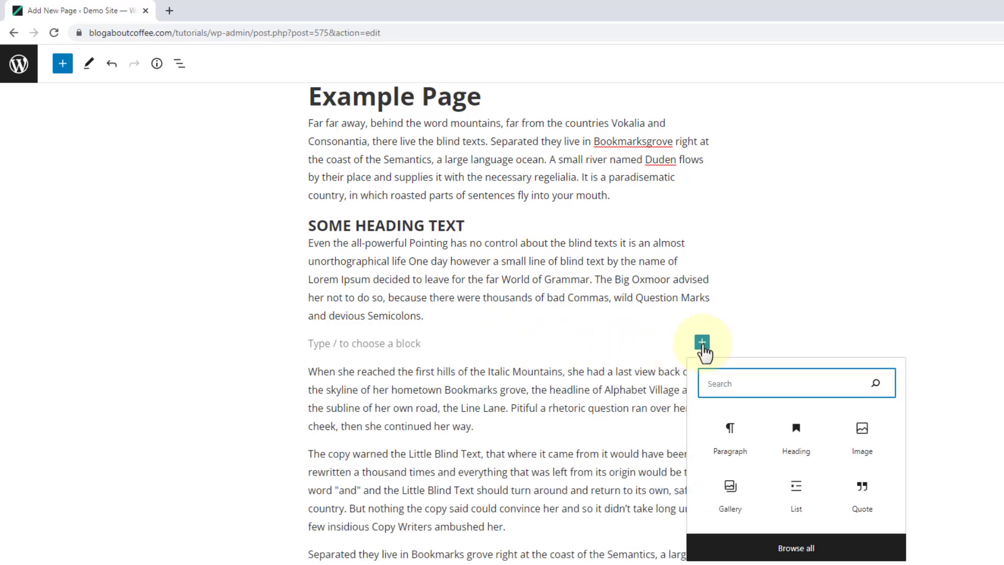
{"action": "left_click", "coordinate": [858, 442]}
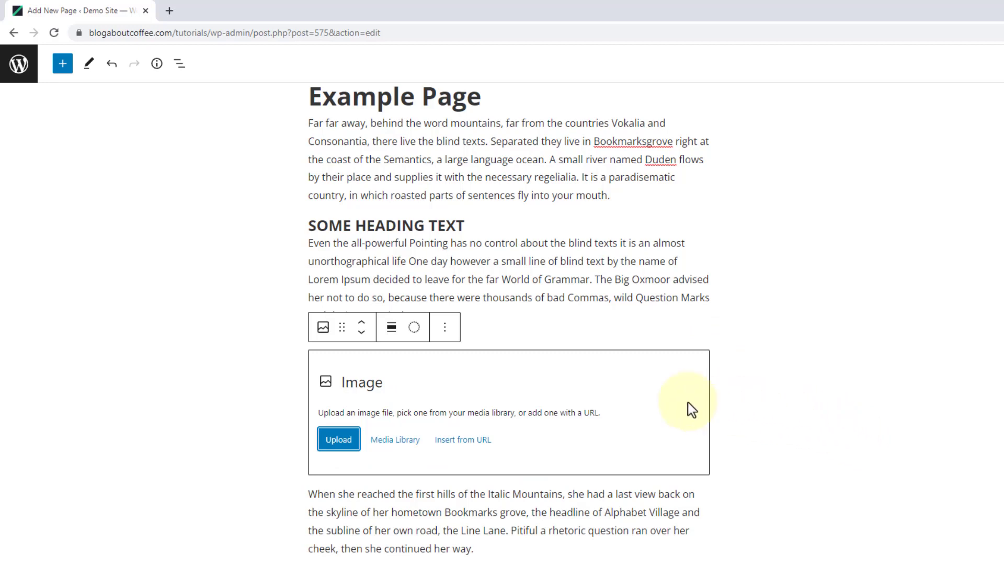
{"action": "left_click", "coordinate": [341, 445]}
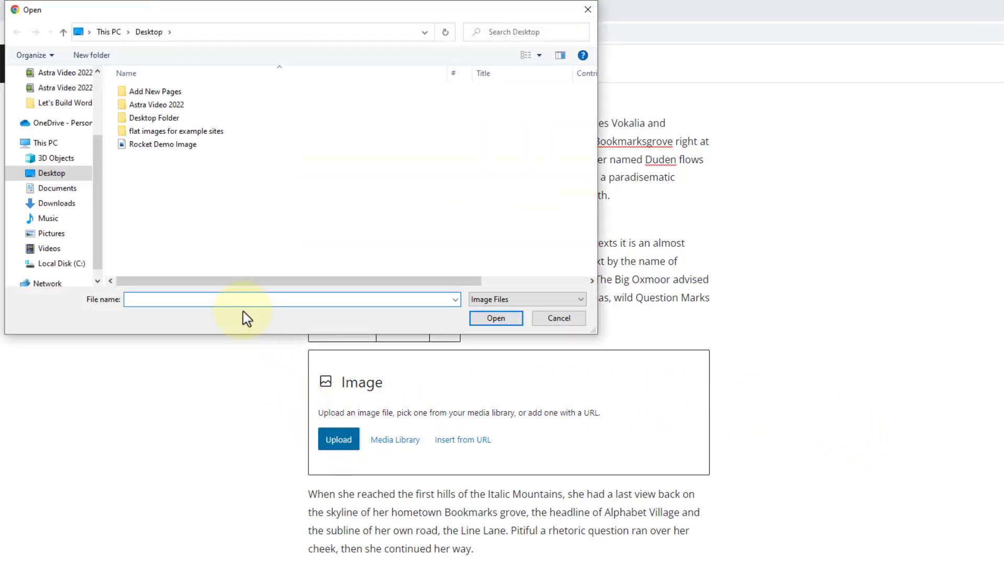
- Upload the Rocket Demo Image file into the empty image block
{"action": "left_click", "coordinate": [178, 146]}
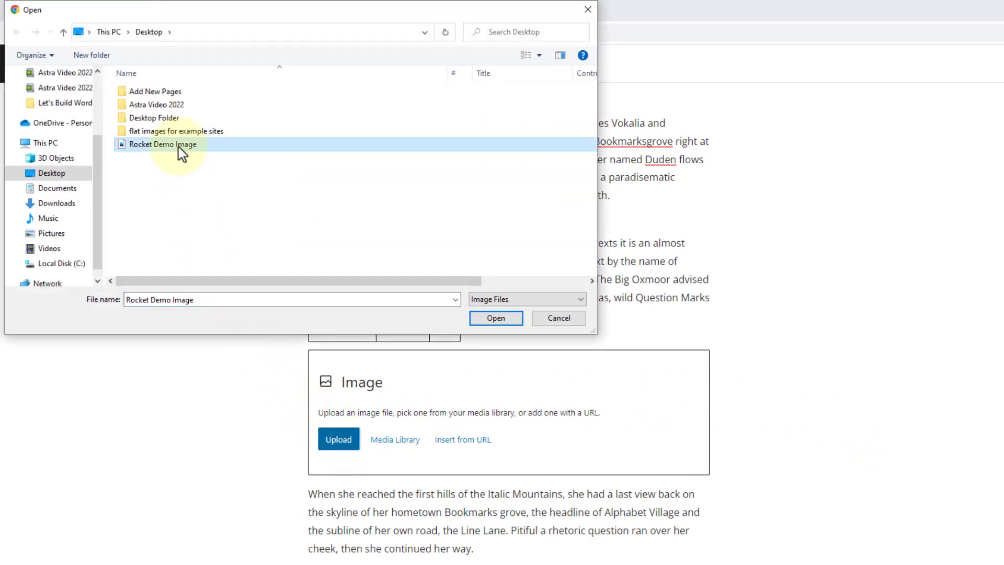
{"action": "left_click", "coordinate": [485, 317]}
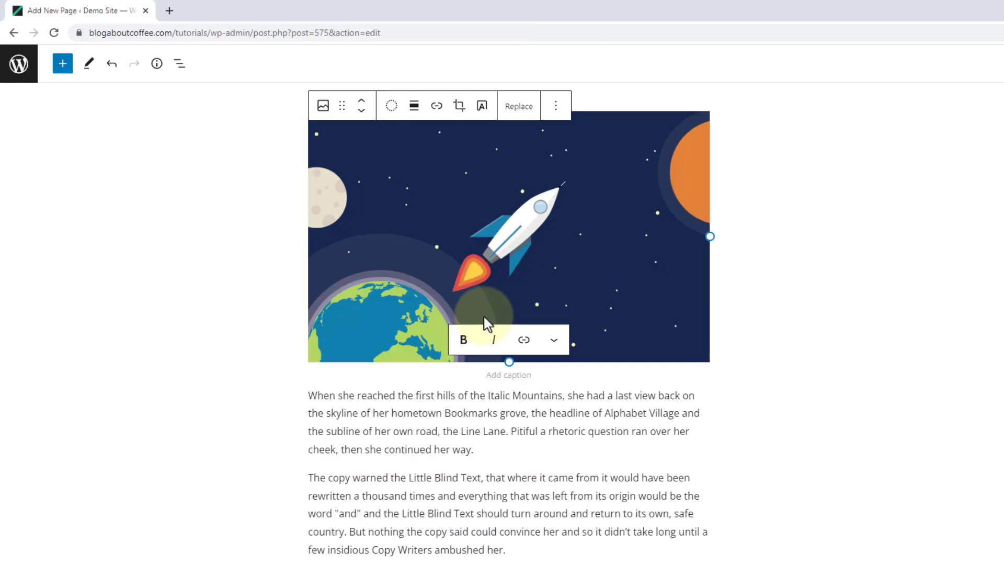
{"action": "left_click", "coordinate": [254, 277]}
- Resize the rocket image so it is narrower than the text column
{"action": "scroll", "coordinate": [255, 277], "scroll_direction": "up", "scroll_amount": 3}
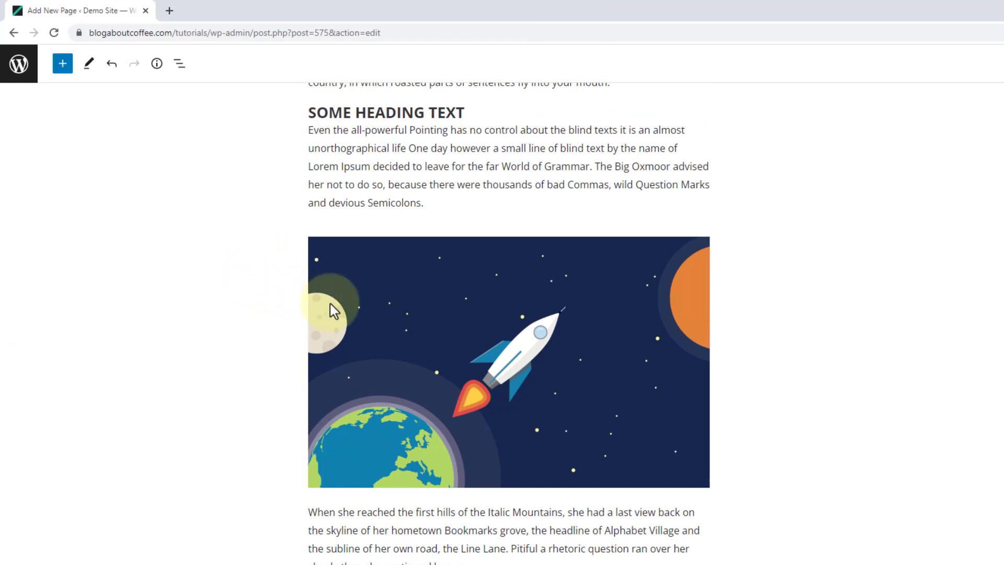
{"action": "left_click", "coordinate": [496, 319]}
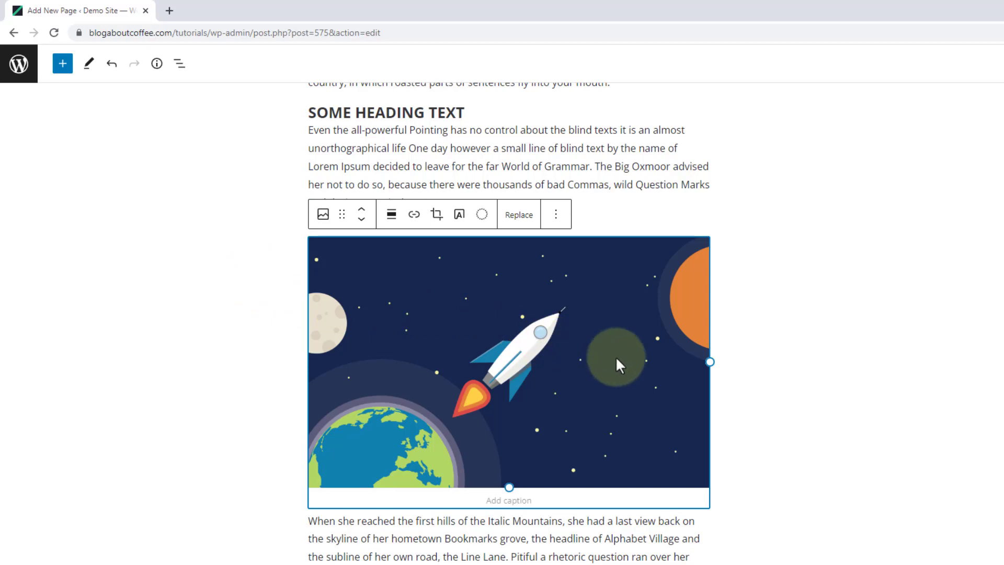
{"action": "left_click_drag", "start_coordinate": [709, 362], "coordinate": [613, 359]}
{"action": "left_click", "coordinate": [769, 320]}
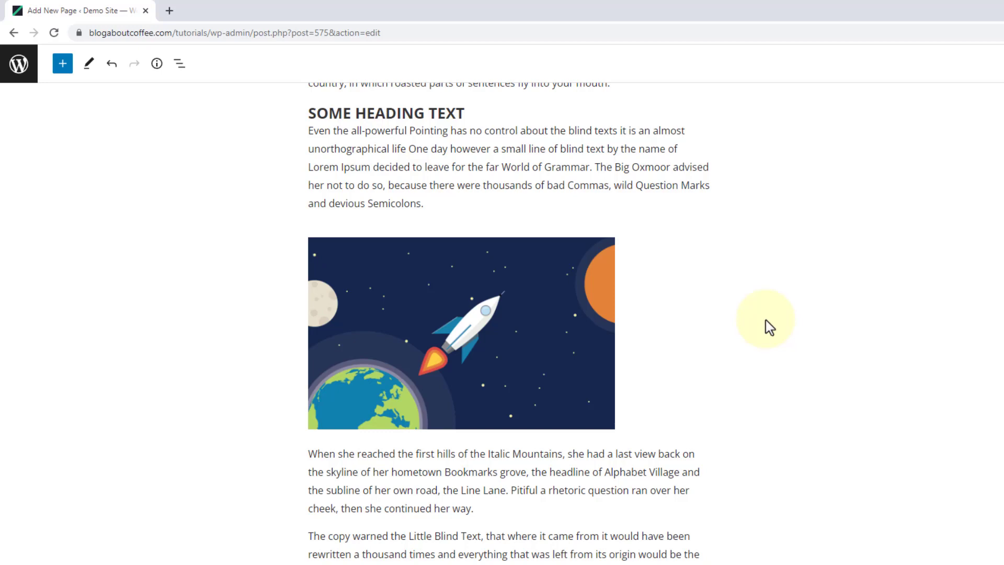
- Add the paragraph 'This is some link text.' below the image's paragraph and select it for linking
{"action": "scroll", "coordinate": [768, 327], "scroll_direction": "down", "scroll_amount": 2}
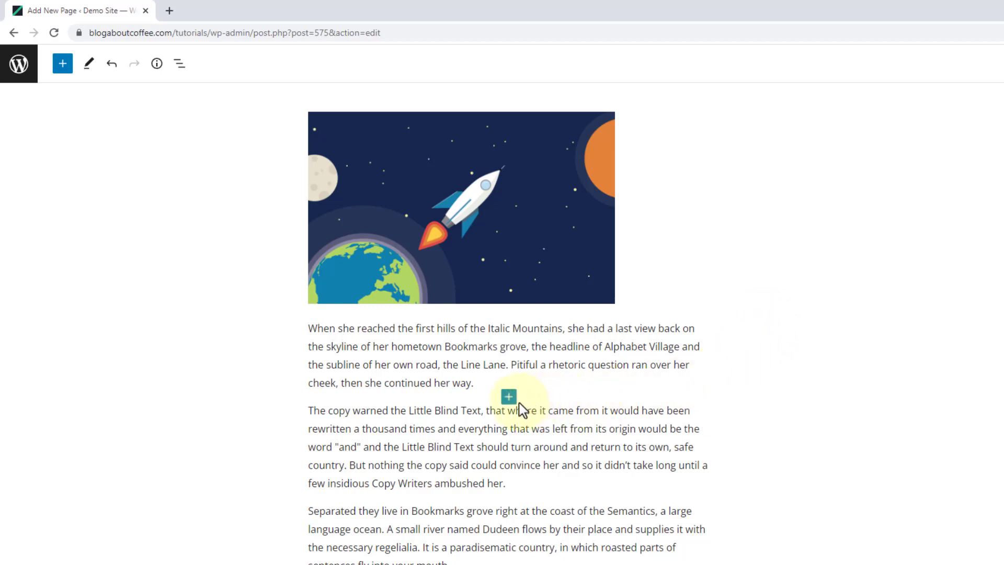
{"action": "left_click", "coordinate": [481, 386]}
{"action": "scroll", "coordinate": [481, 386], "scroll_direction": "up", "scroll_amount": 1}
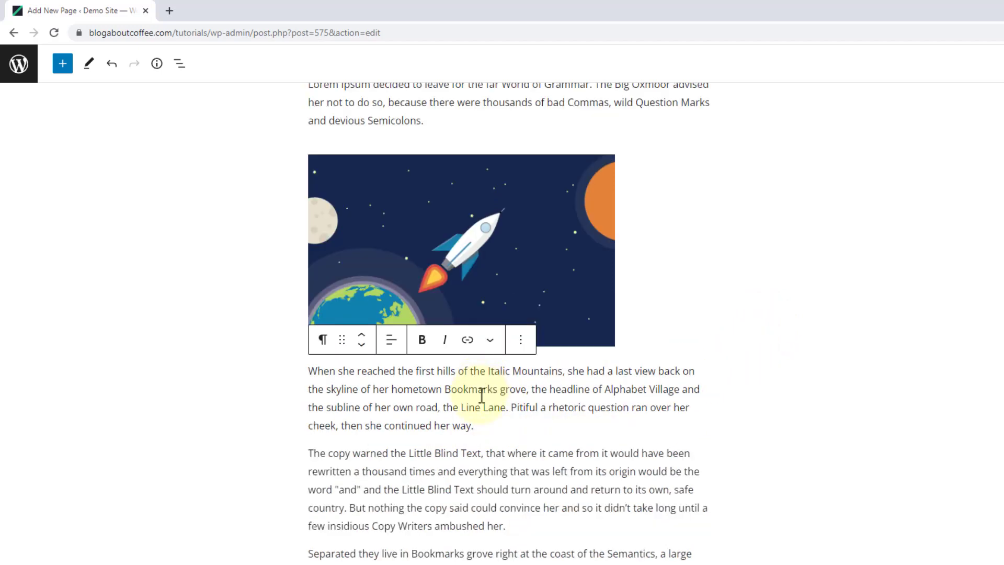
{"action": "key", "text": "ctrl+alt+y"}
{"action": "type", "text": "T"}
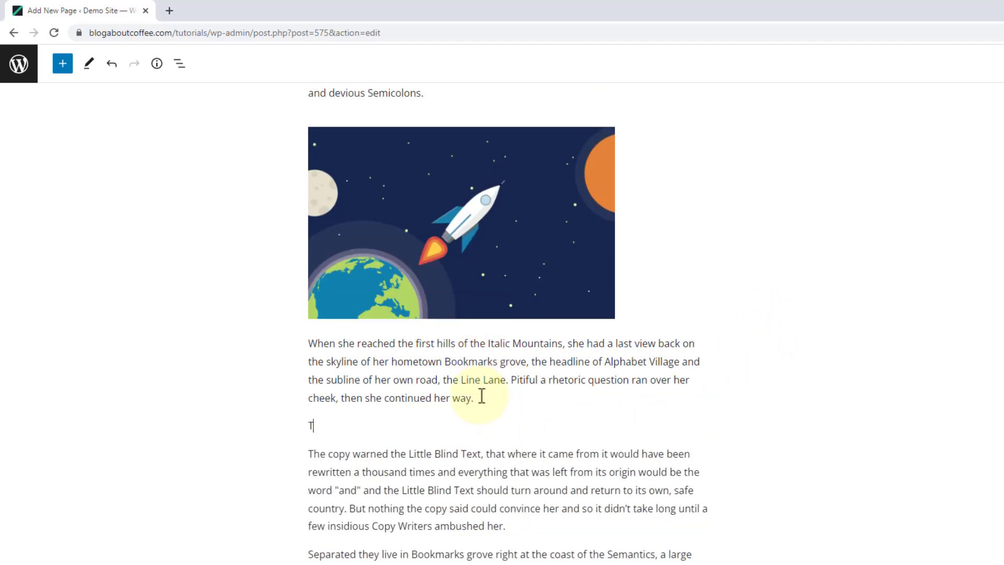
{"action": "type", "text": "his is some link text."}
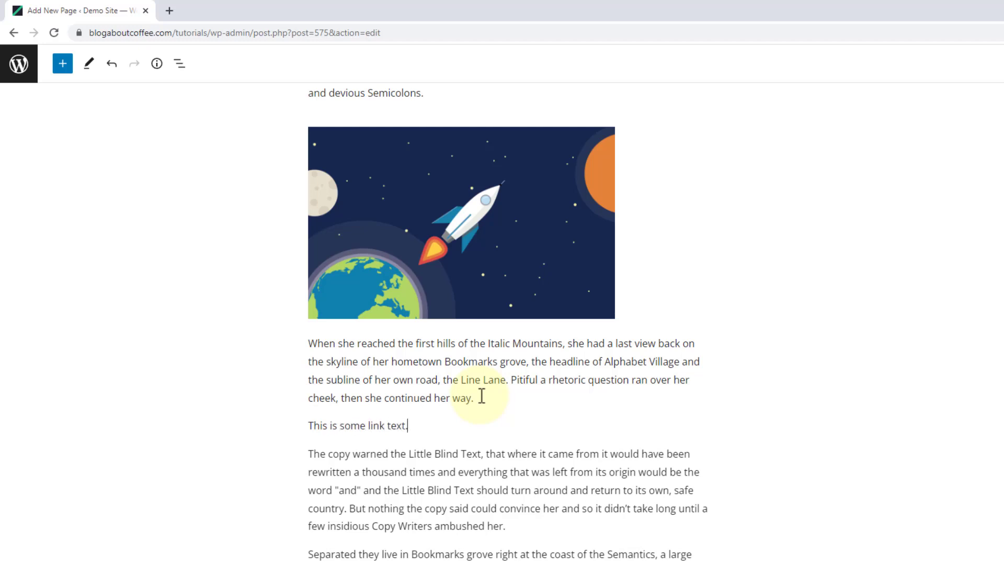
{"action": "left_click_drag", "start_coordinate": [409, 425], "coordinate": [310, 428]}
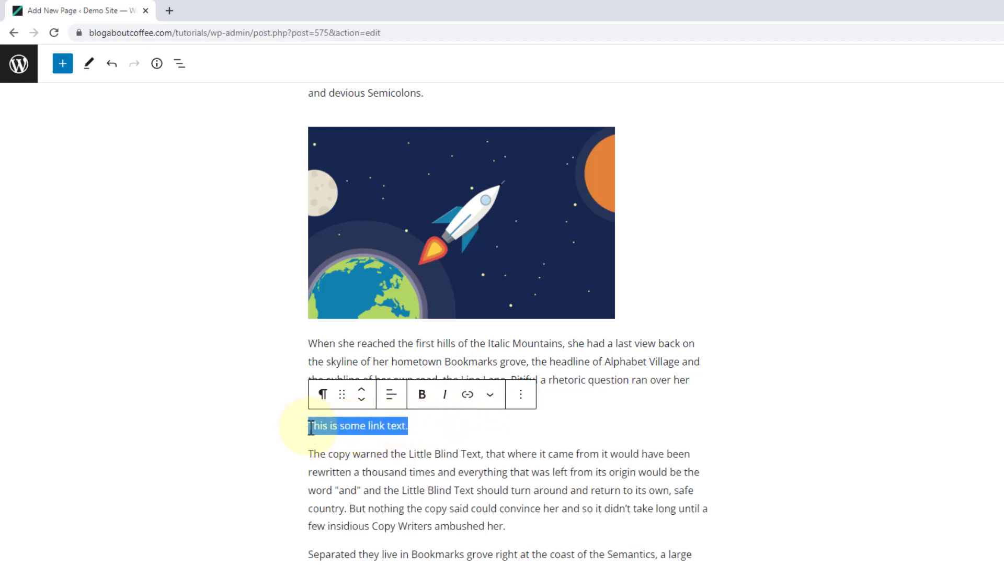
{"action": "left_click", "coordinate": [467, 398]}
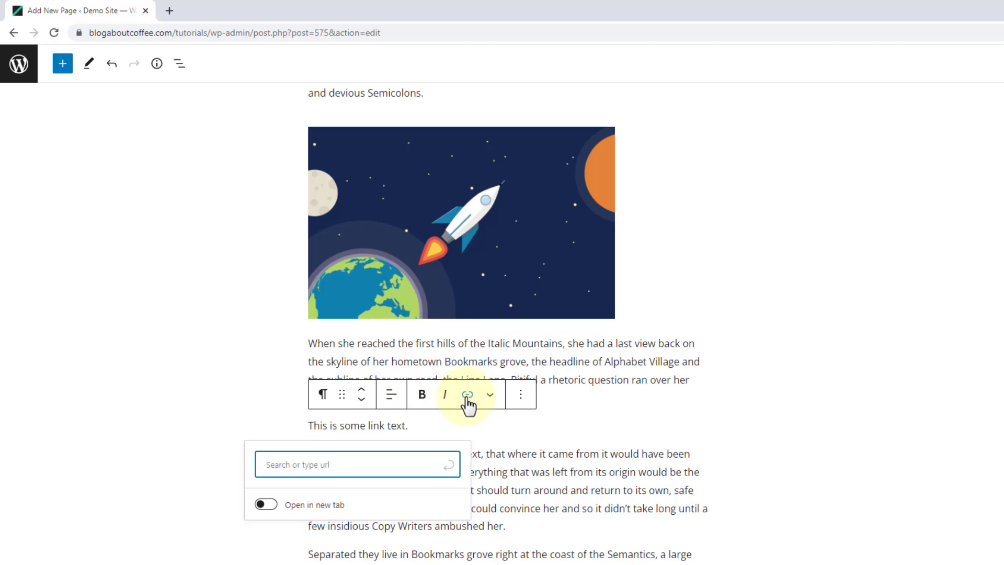
- Link 'This is some link text.' to the site's Contact page by searching 'contact'
{"action": "right_click", "coordinate": [354, 464]}
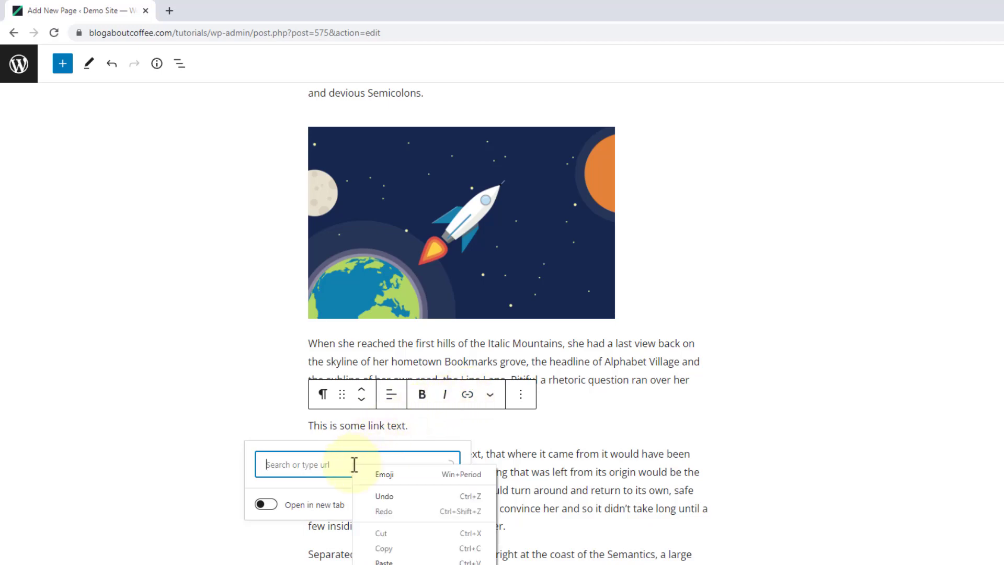
{"action": "left_click", "coordinate": [384, 561]}
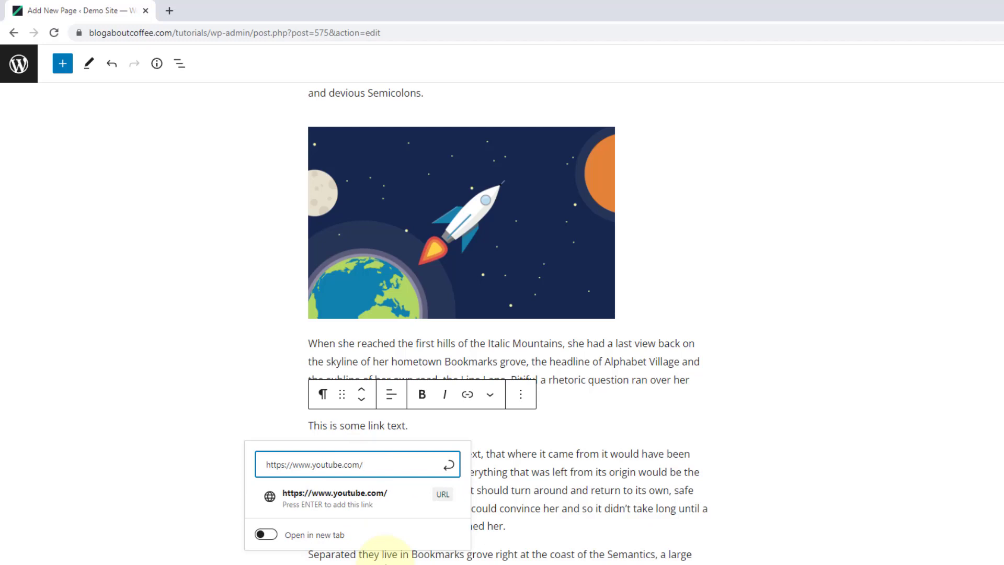
{"action": "left_click_drag", "start_coordinate": [365, 464], "coordinate": [260, 465]}
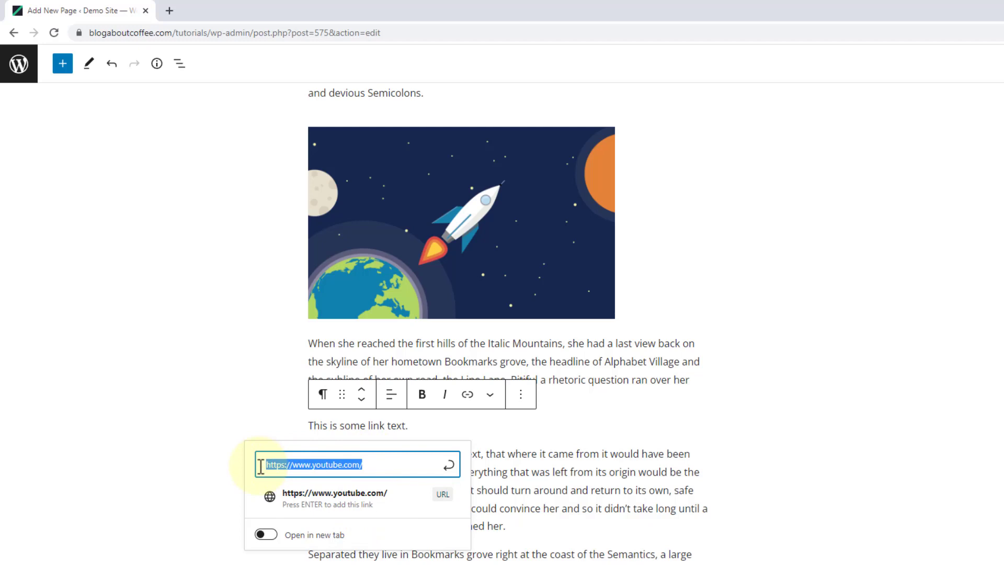
{"action": "type", "text": "contact"}
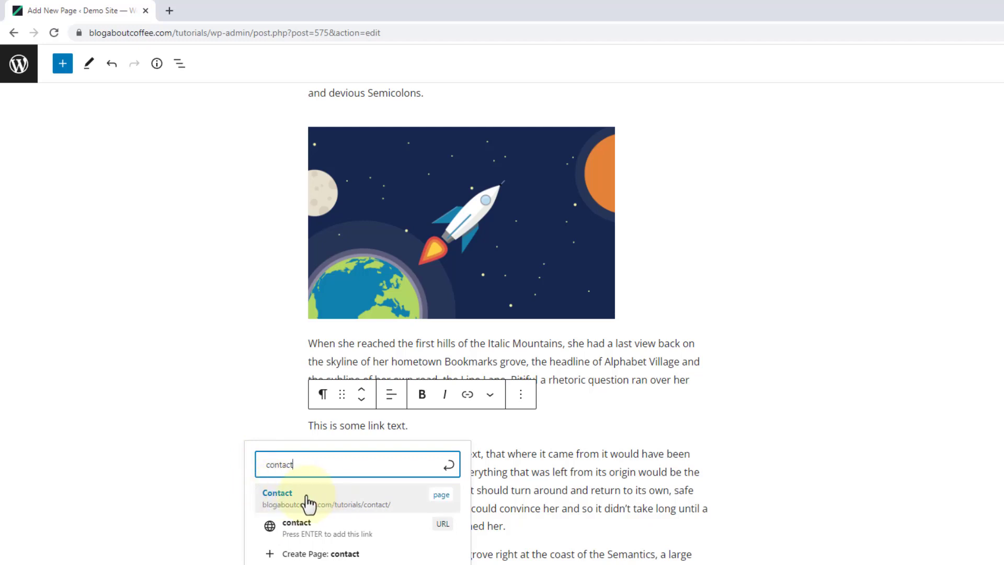
{"action": "left_click", "coordinate": [324, 503]}
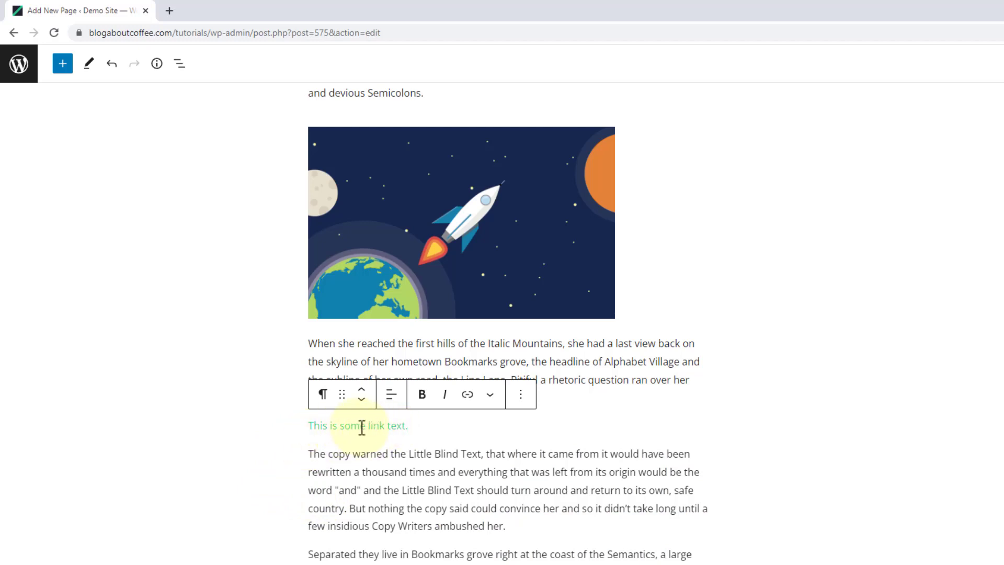
{"action": "left_click", "coordinate": [258, 465]}
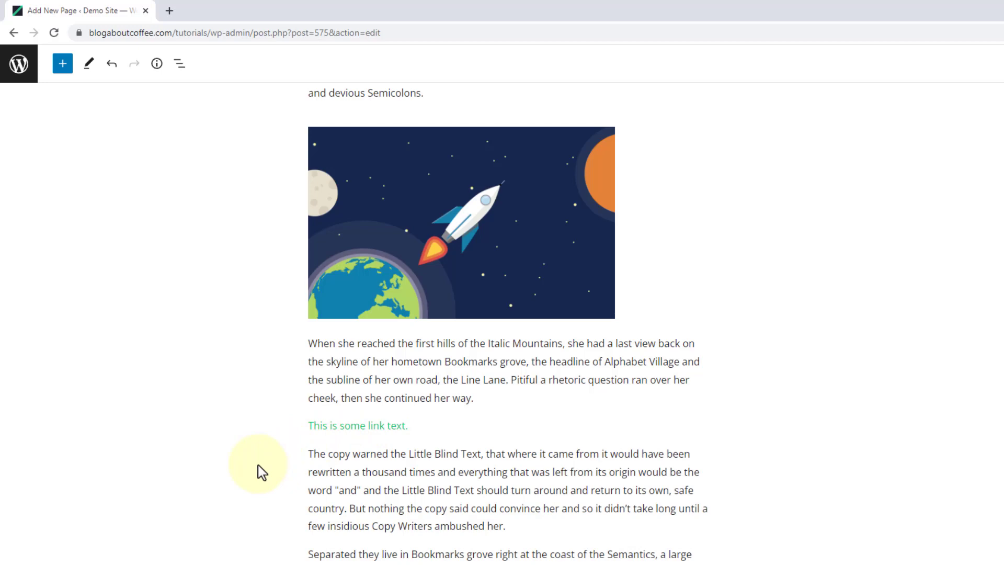
{"action": "scroll", "coordinate": [259, 465], "scroll_direction": "up", "scroll_amount": 5}
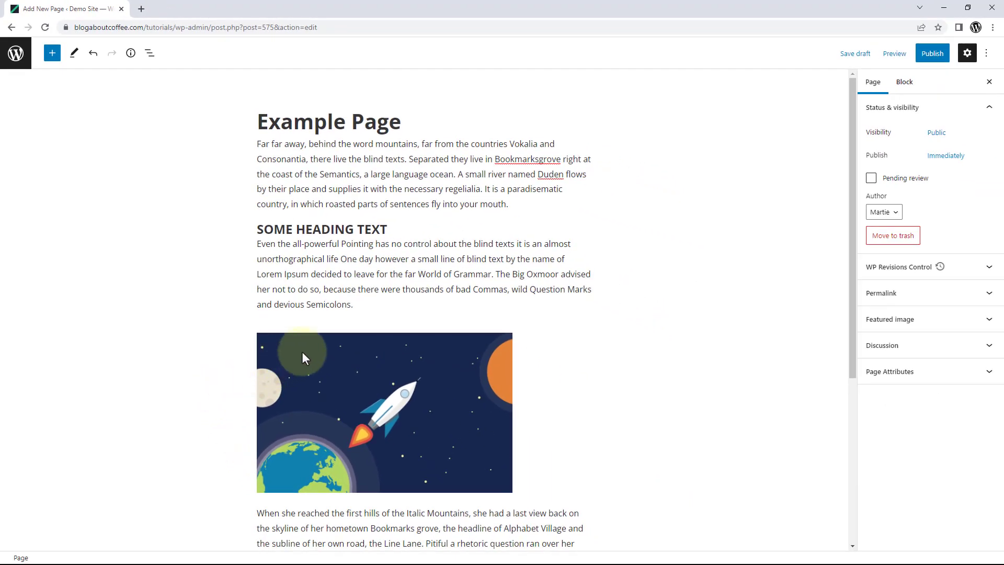
{"action": "left_click", "coordinate": [897, 54]}
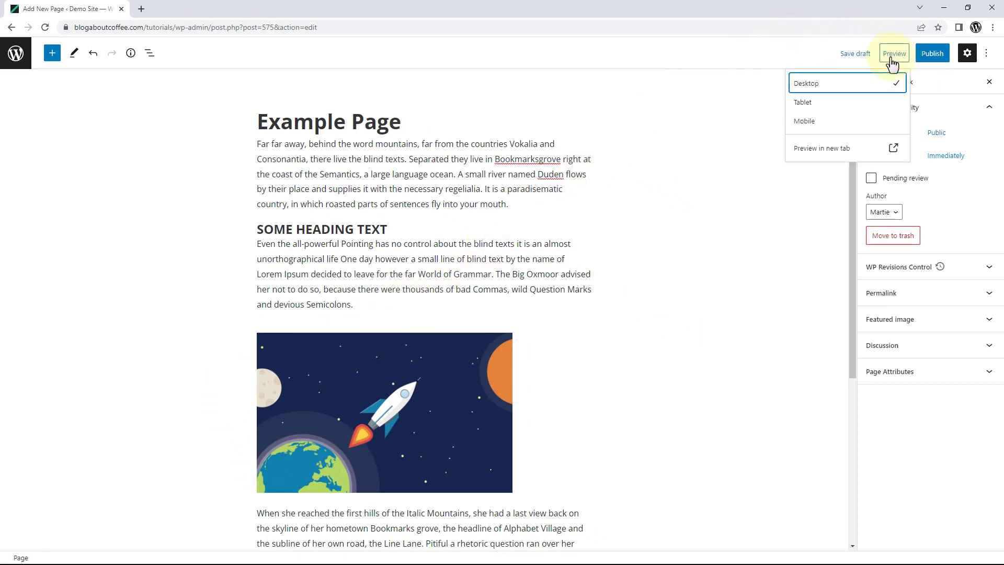
{"action": "left_click", "coordinate": [828, 151]}
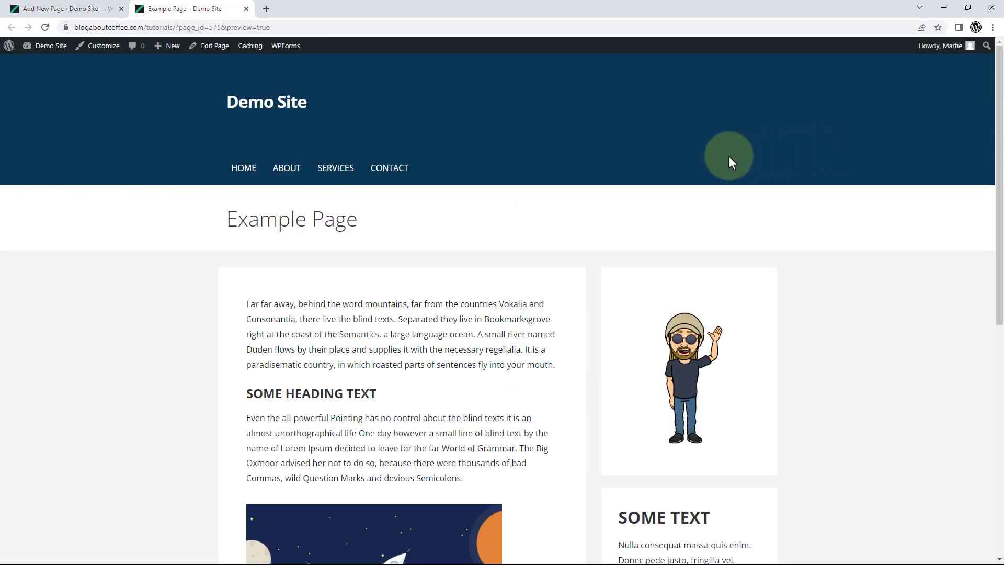
{"action": "scroll", "coordinate": [539, 230], "scroll_direction": "down", "scroll_amount": 8}
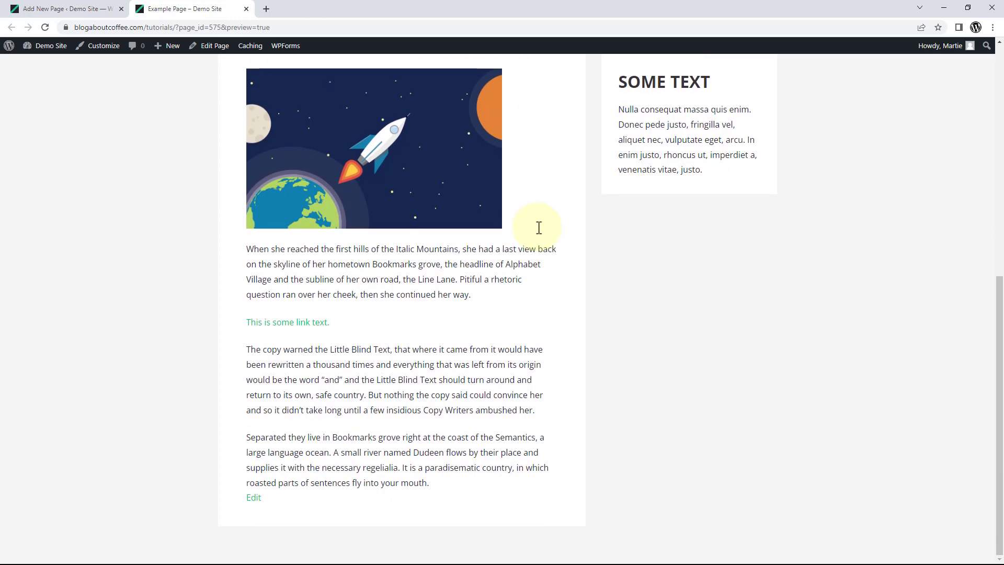
{"action": "scroll", "coordinate": [538, 230], "scroll_direction": "up", "scroll_amount": 8}
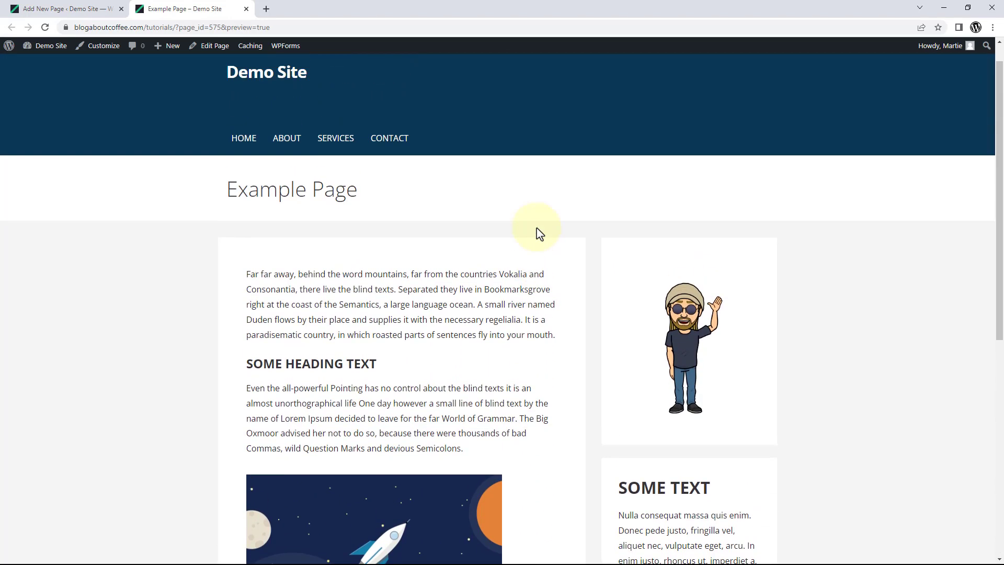
{"action": "scroll", "coordinate": [539, 234], "scroll_direction": "up", "scroll_amount": 1}
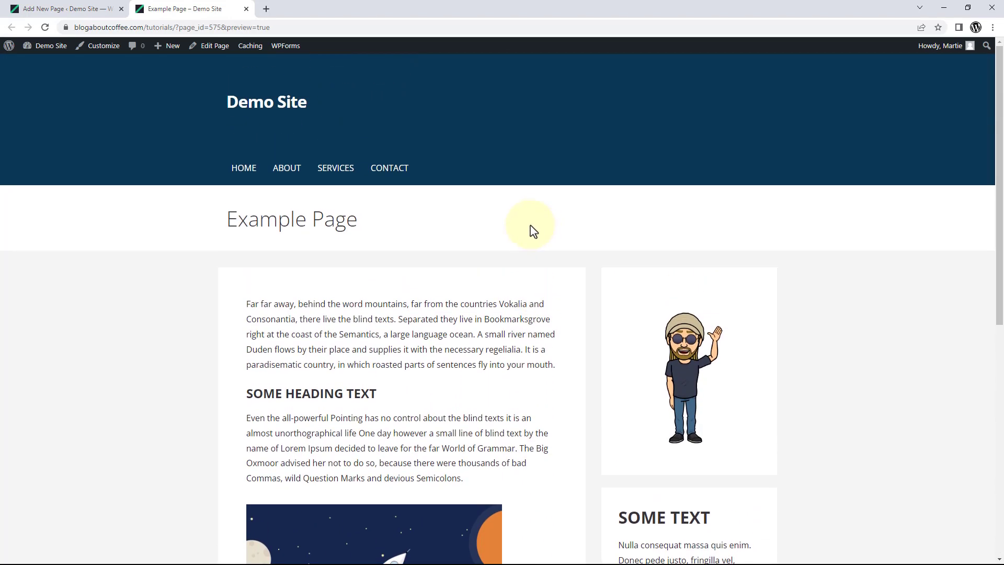
{"action": "left_click", "coordinate": [247, 10]}
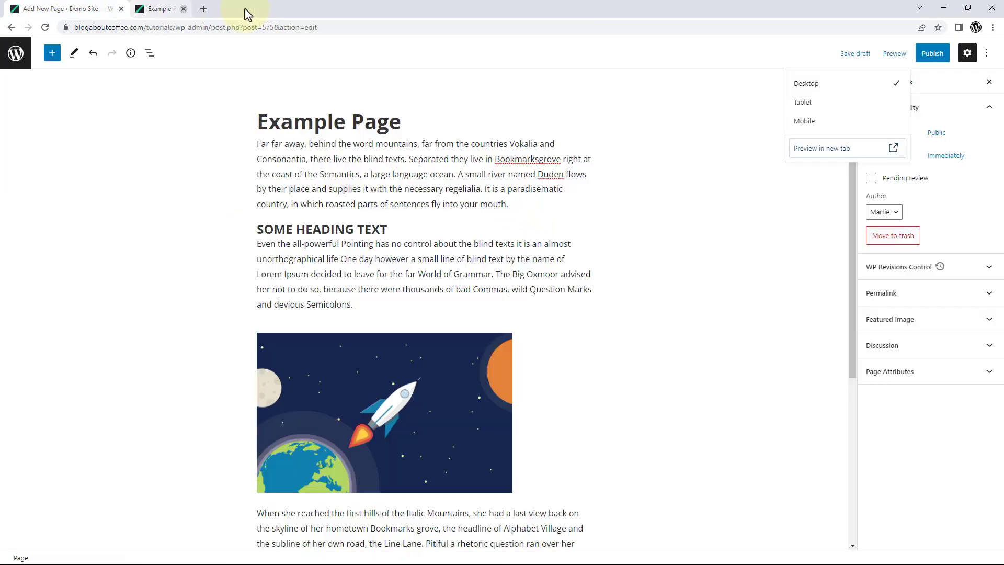
- Publish Example Page and view it live on the Demo Site
{"action": "left_click", "coordinate": [531, 103]}
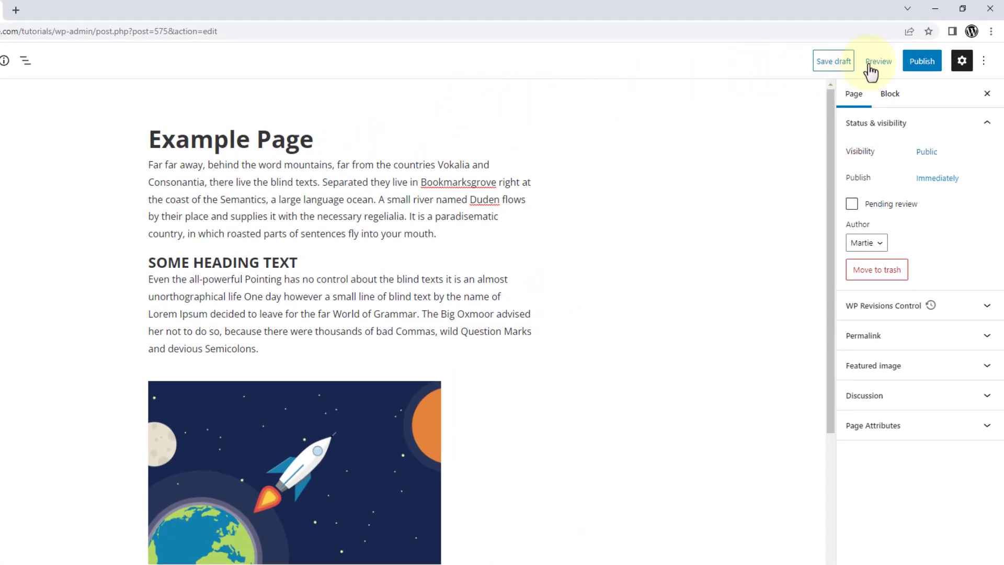
{"action": "left_click", "coordinate": [921, 61]}
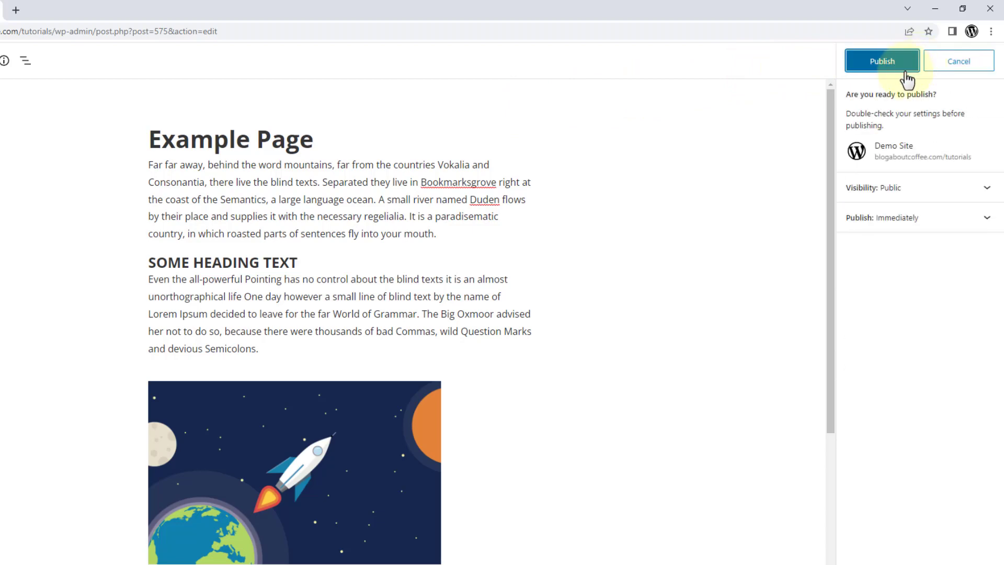
{"action": "left_click", "coordinate": [880, 66]}
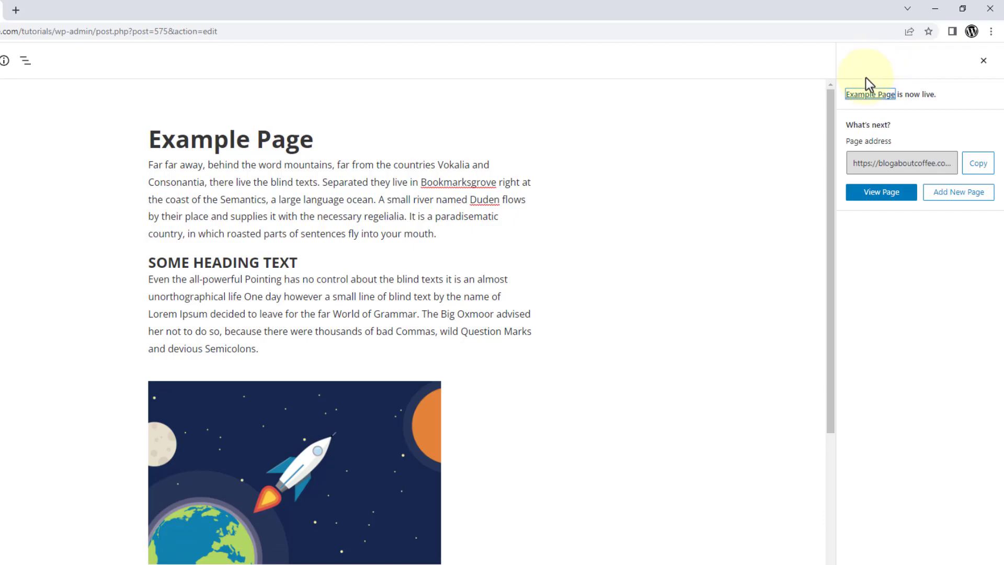
{"action": "left_click", "coordinate": [891, 201]}
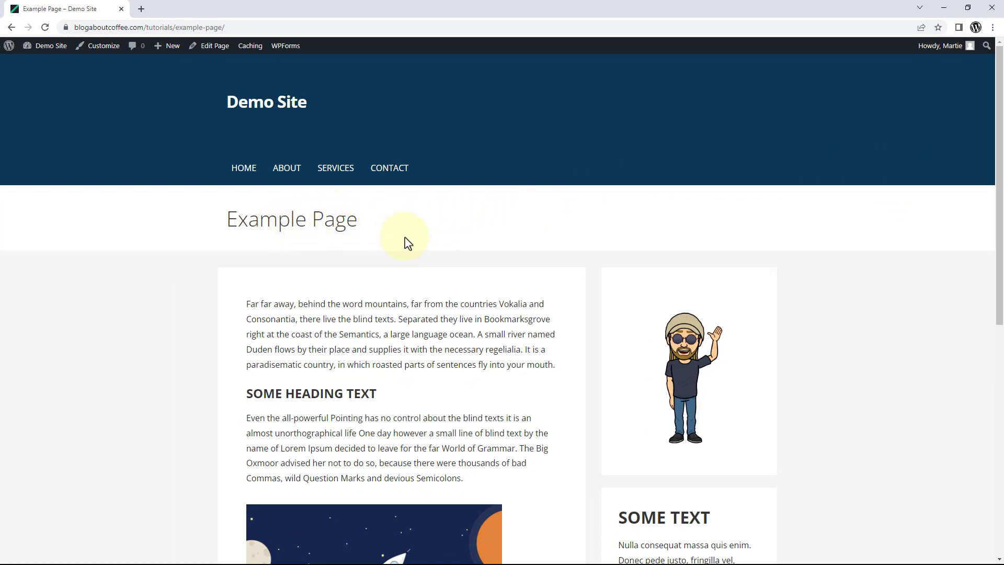
{"action": "scroll", "coordinate": [408, 243], "scroll_direction": "down", "scroll_amount": 6}
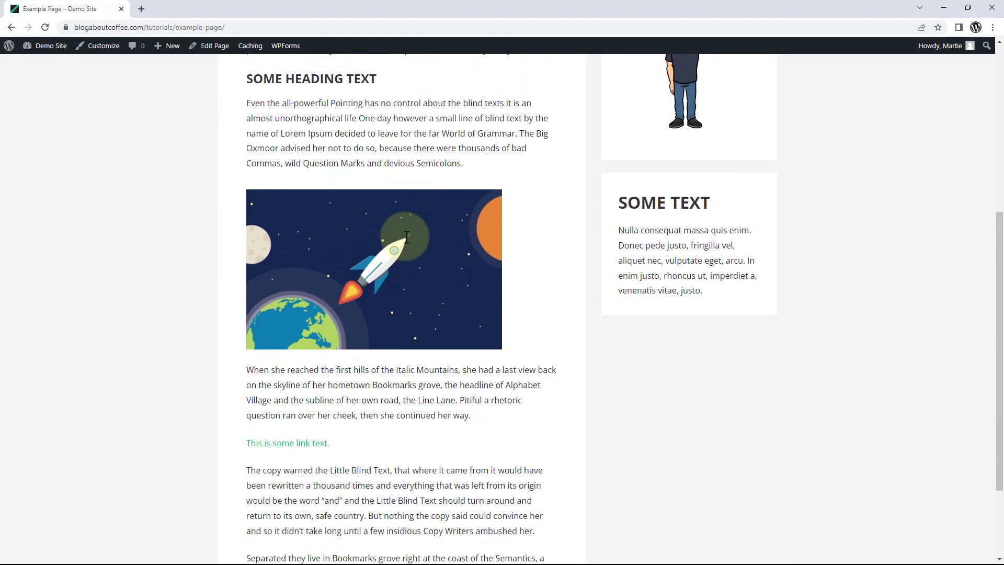
{"action": "scroll", "coordinate": [407, 237], "scroll_direction": "down", "scroll_amount": 2}
{"action": "scroll", "coordinate": [406, 237], "scroll_direction": "down", "scroll_amount": 1}
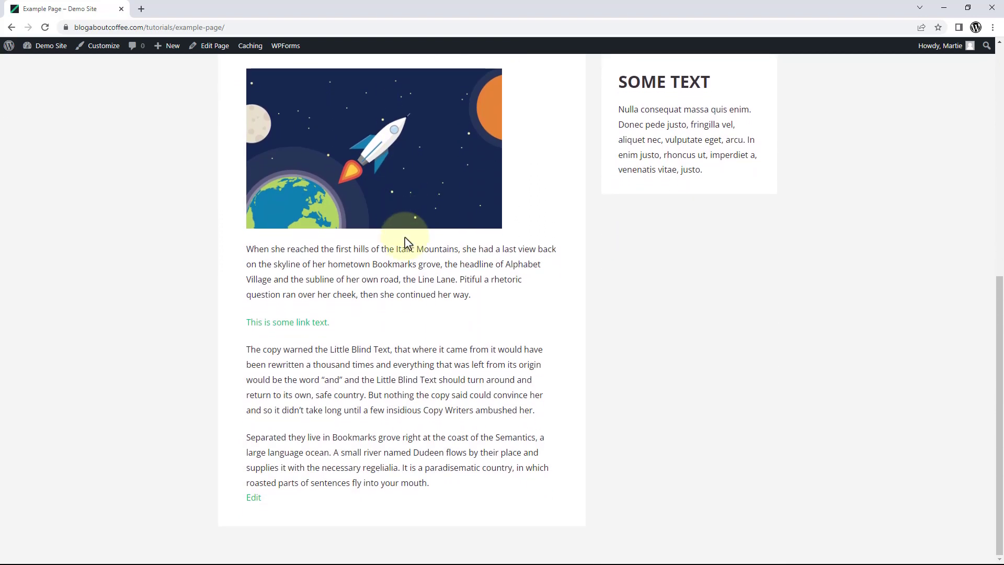
{"action": "scroll", "coordinate": [407, 240], "scroll_direction": "up", "scroll_amount": 8}
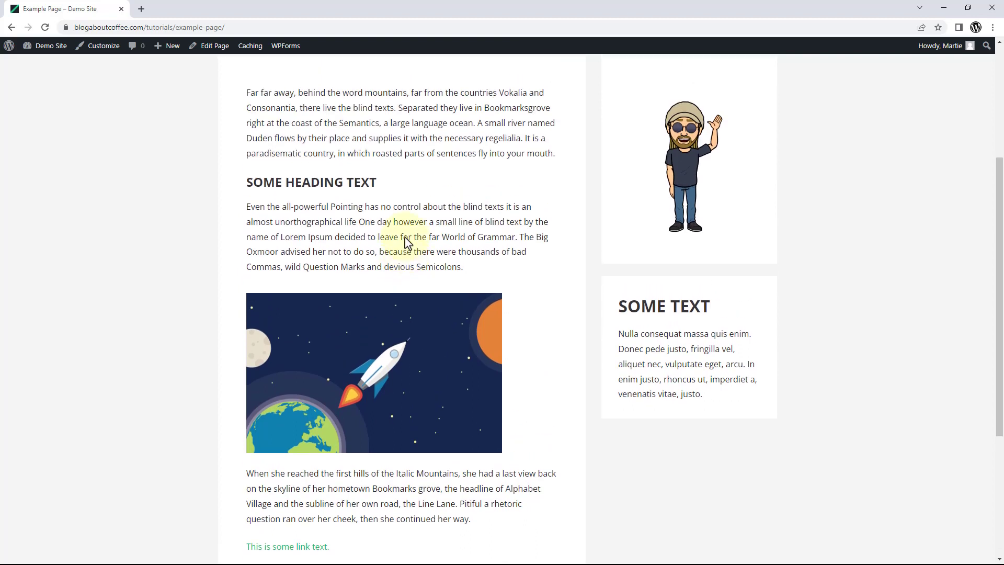
{"action": "scroll", "coordinate": [407, 237], "scroll_direction": "up", "scroll_amount": 1}
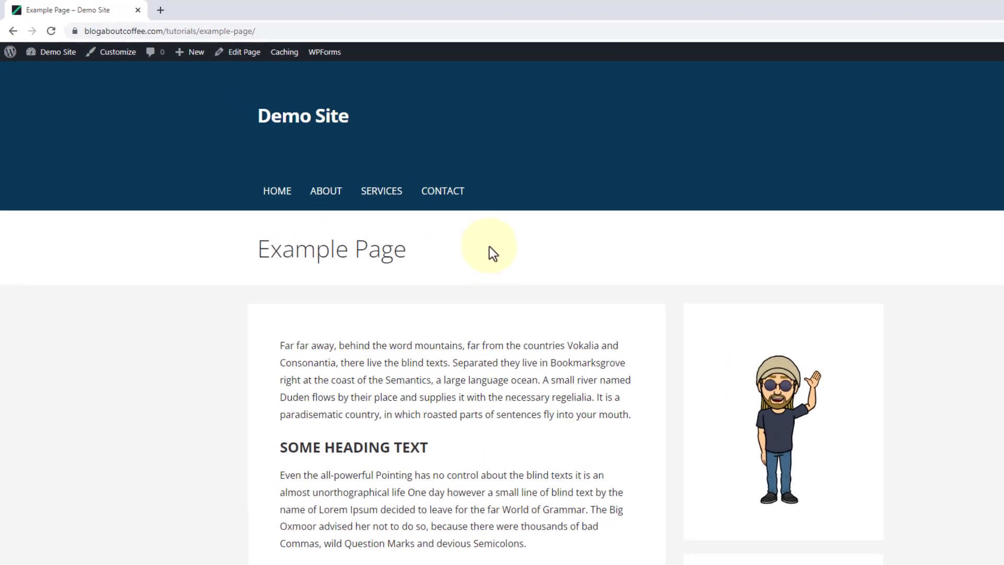
{"action": "left_click", "coordinate": [271, 158]}
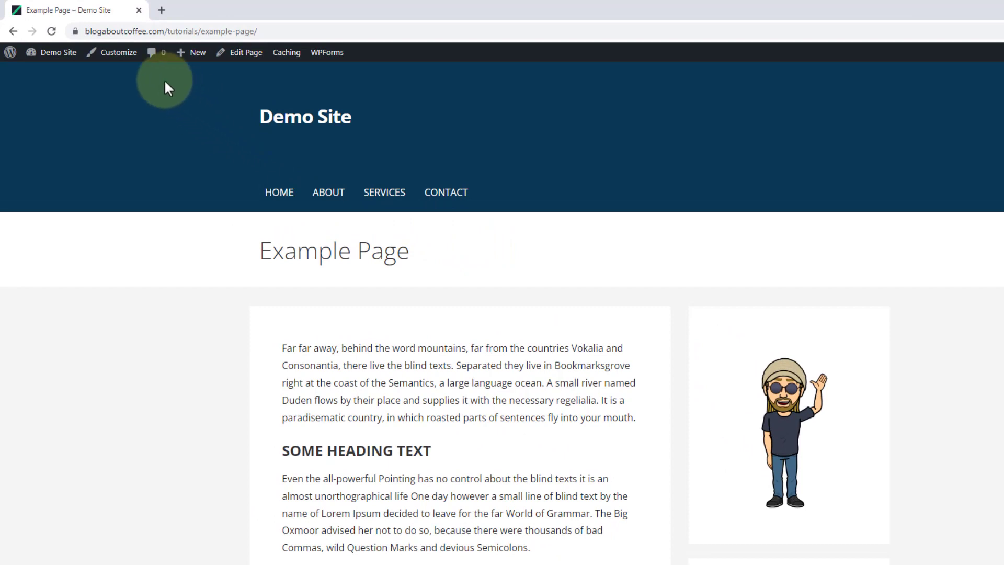
- In the Customizer's Menus section, select Main Menu for editing
{"action": "left_click", "coordinate": [131, 63]}
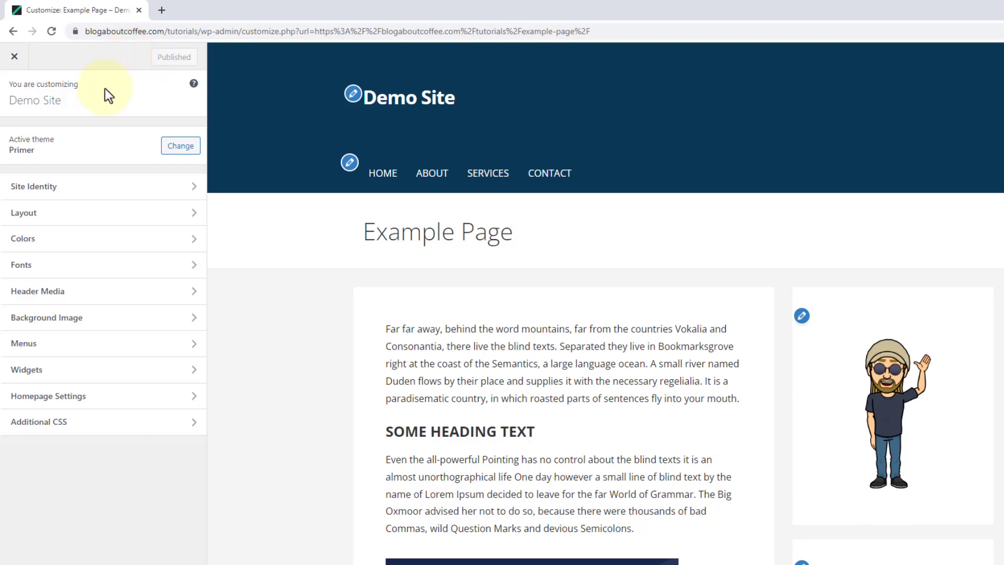
{"action": "left_click", "coordinate": [108, 351]}
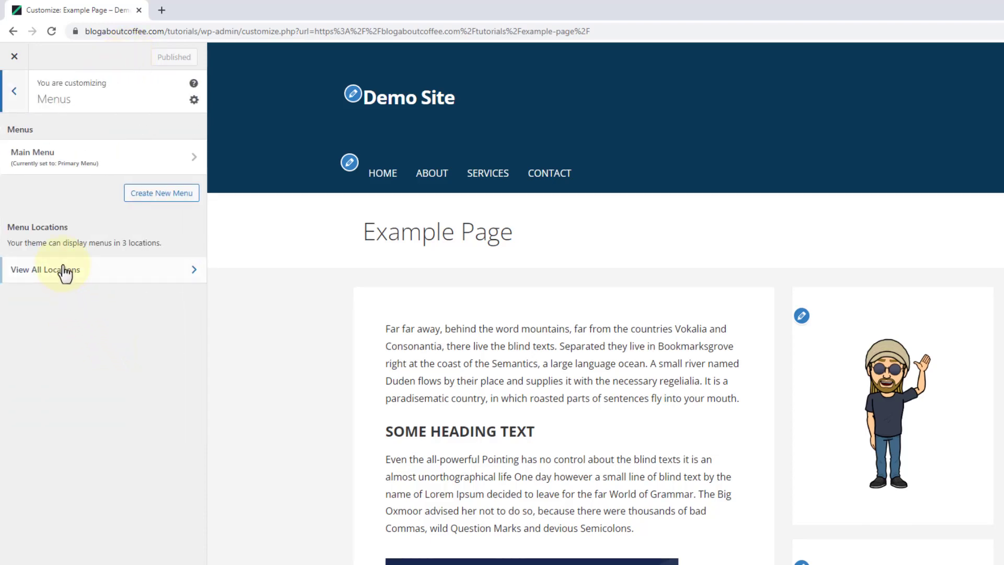
{"action": "left_click", "coordinate": [99, 171]}
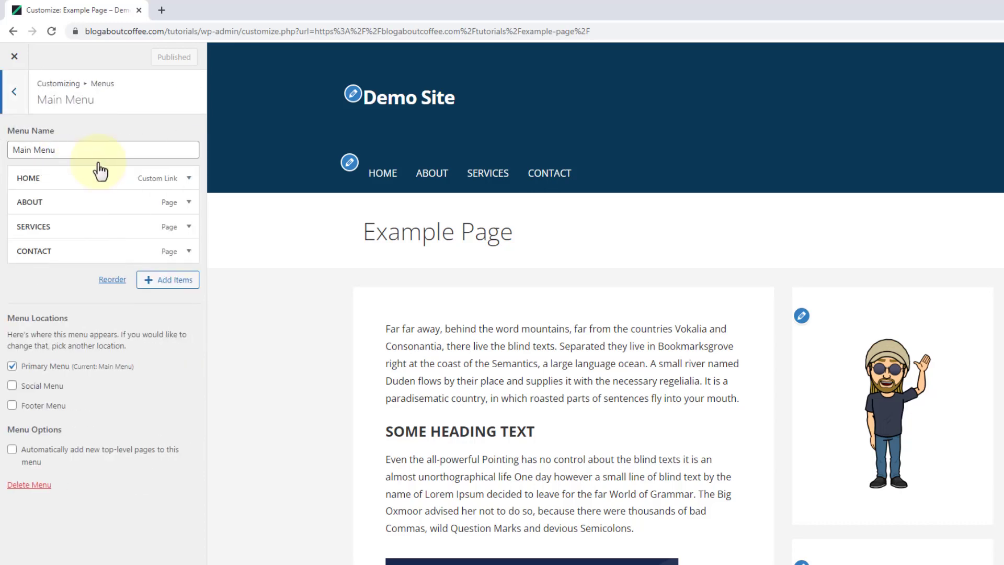
- Add Example Page to the Main Menu and move it up between ABOUT and SERVICES
{"action": "left_click", "coordinate": [162, 282]}
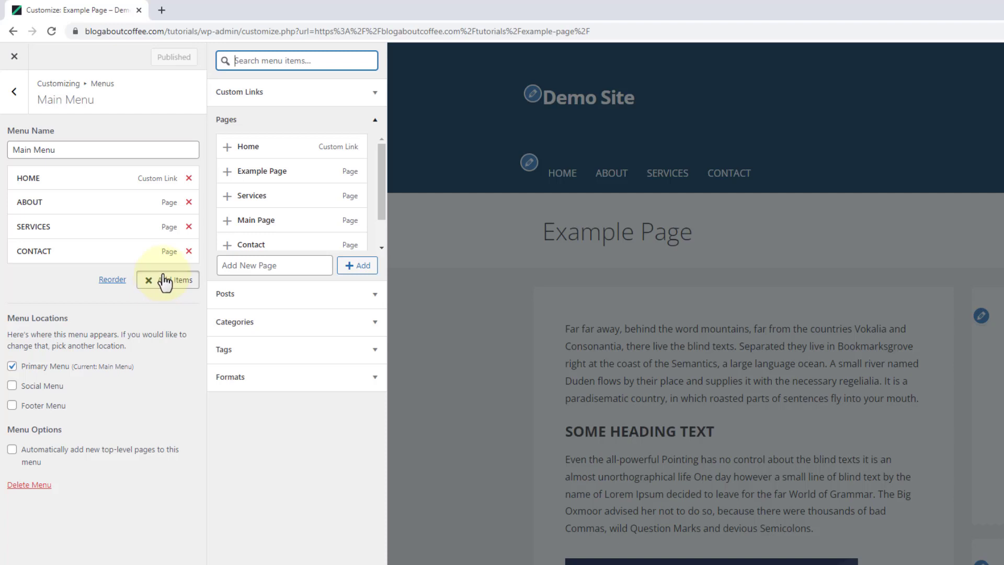
{"action": "left_click", "coordinate": [281, 179]}
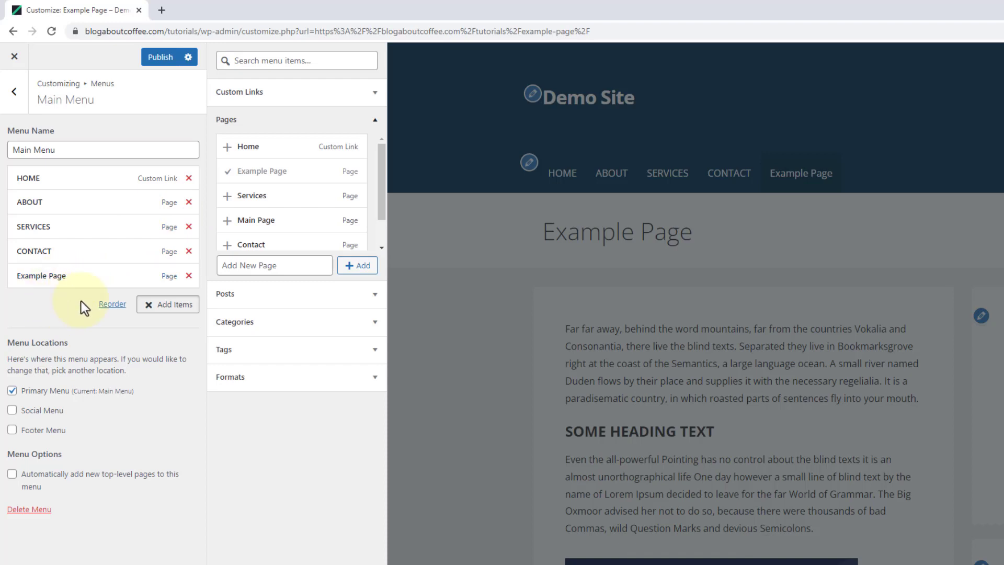
{"action": "left_click", "coordinate": [108, 305]}
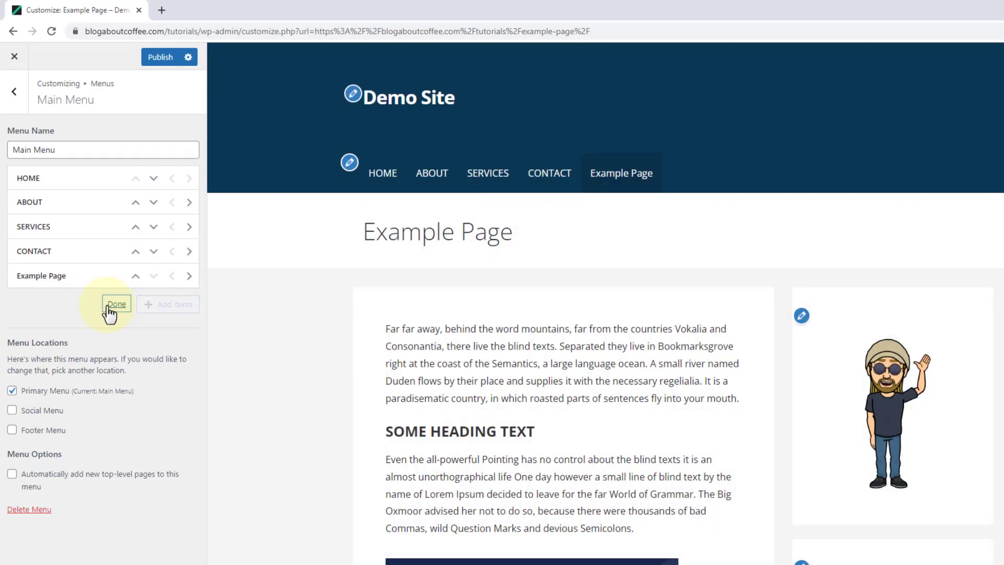
{"action": "left_click", "coordinate": [135, 276]}
{"action": "left_click", "coordinate": [136, 276]}
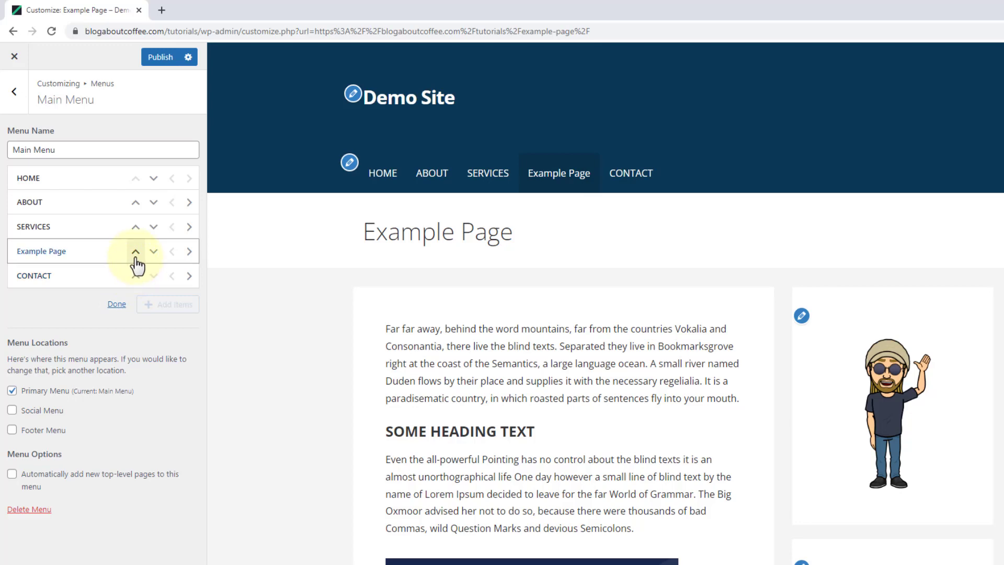
{"action": "left_click", "coordinate": [135, 251]}
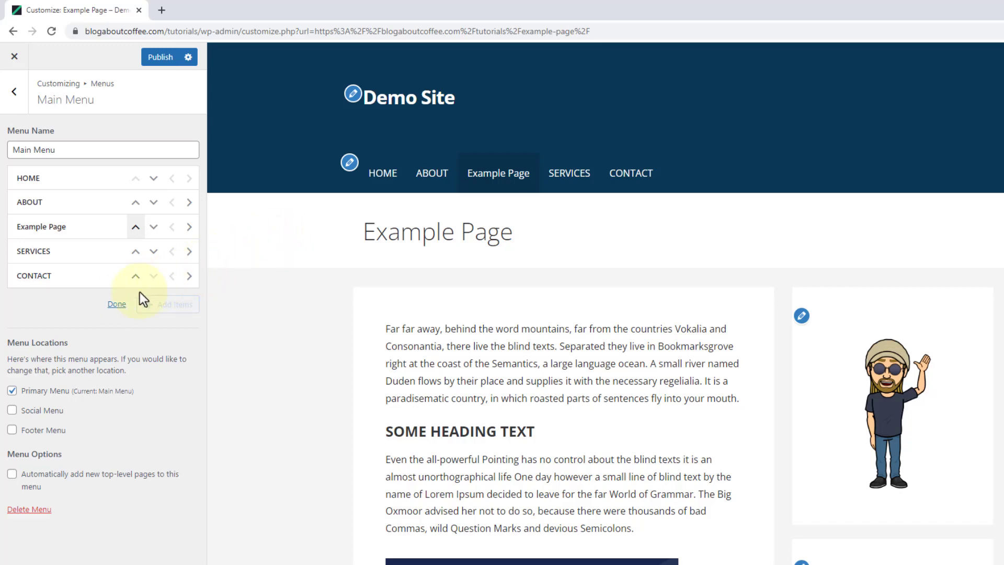
{"action": "left_click", "coordinate": [116, 308]}
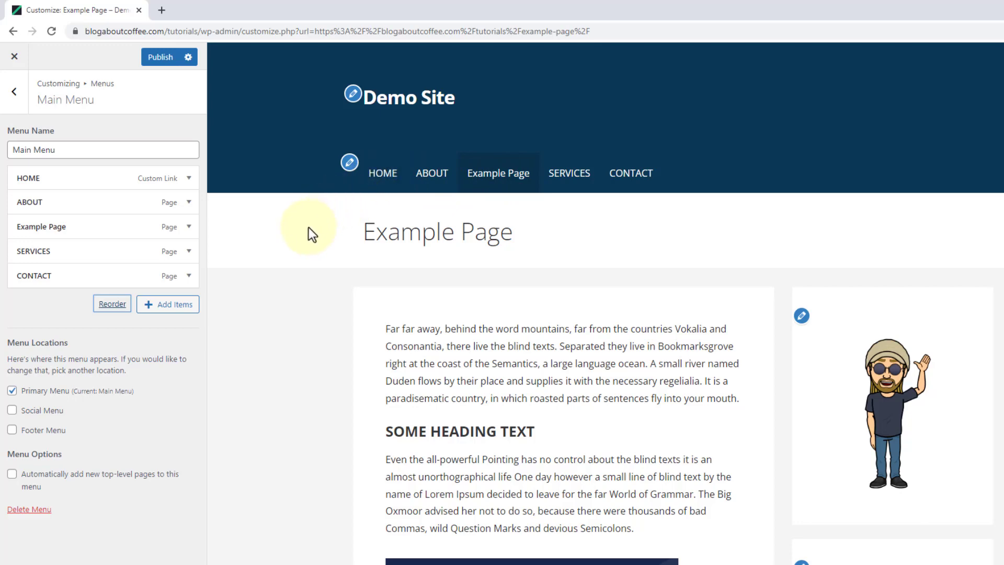
- Change the Example Page menu item's navigation label to 'EXAMPLE PAGE' and publish the menu
{"action": "left_click", "coordinate": [139, 231]}
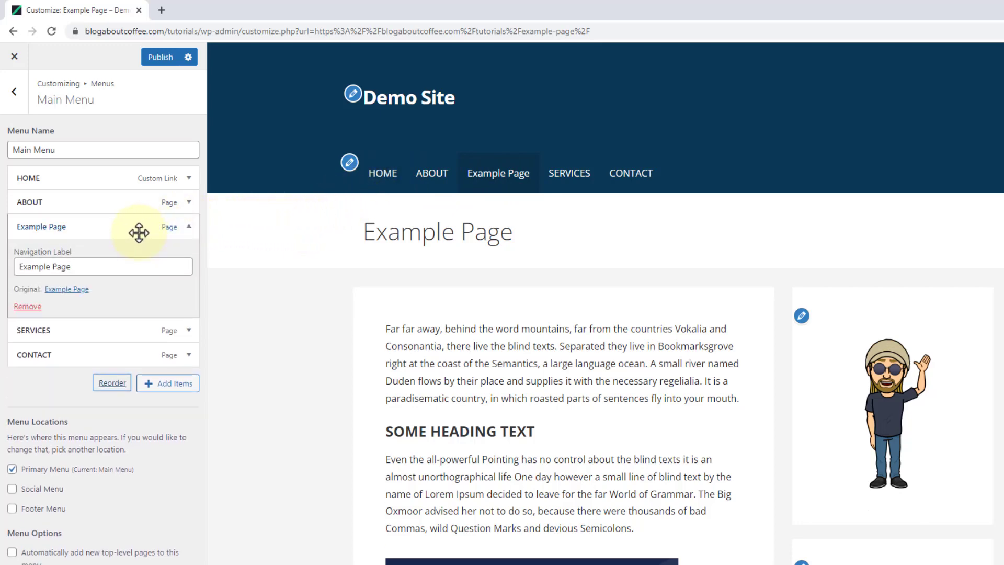
{"action": "left_click_drag", "start_coordinate": [97, 261], "coordinate": [12, 267]}
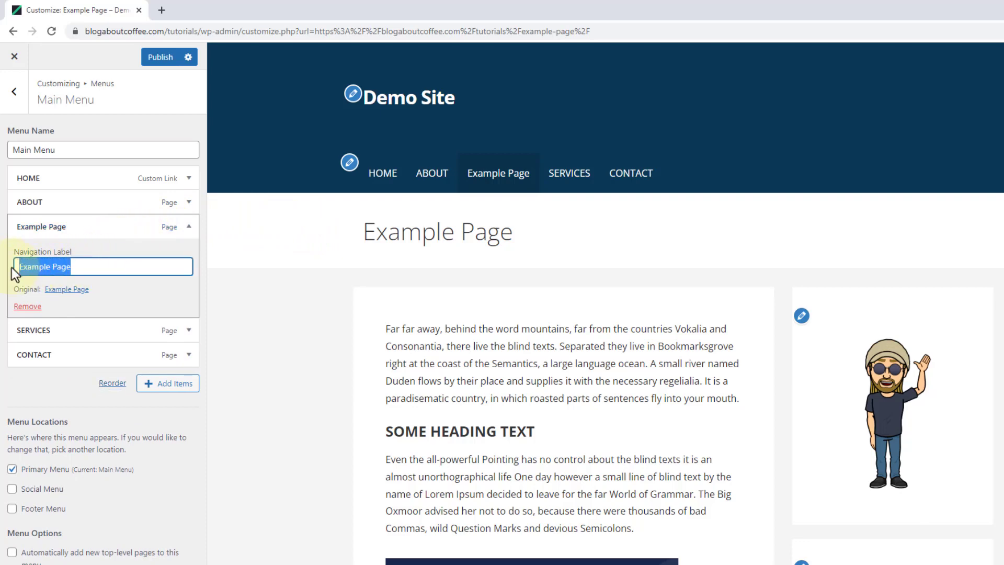
{"action": "type", "text": "EXAMPLE PAGE"}
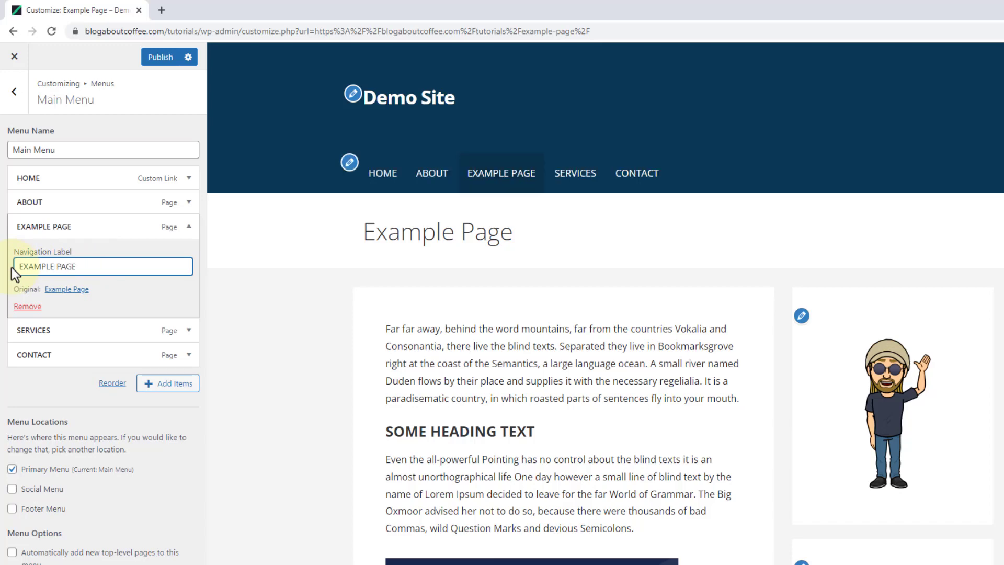
{"action": "left_click", "coordinate": [236, 255]}
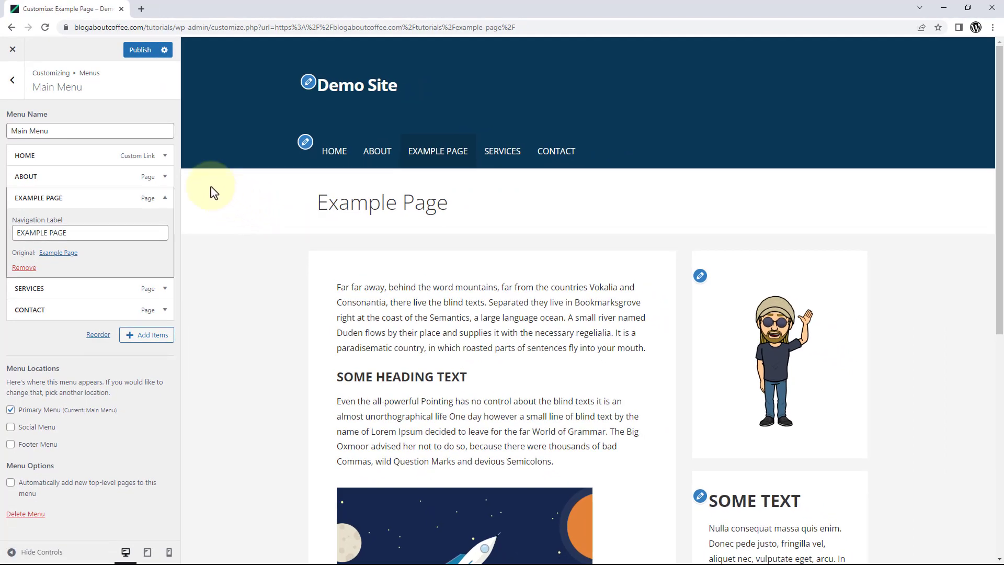
{"action": "left_click", "coordinate": [140, 50]}
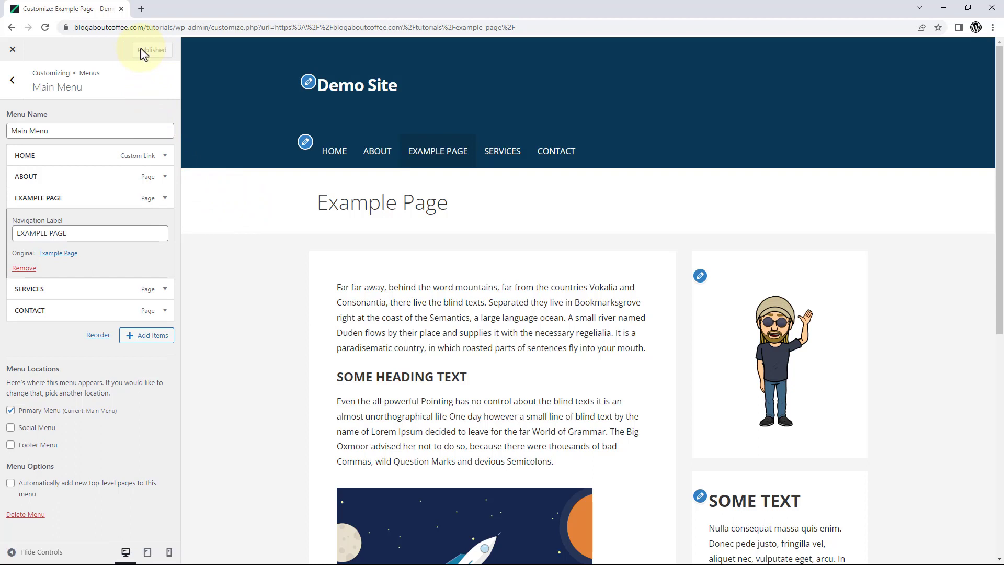
- Leave the Customizer, open EXAMPLE PAGE from the live site's menu, and scroll through it
{"action": "left_click", "coordinate": [12, 51]}
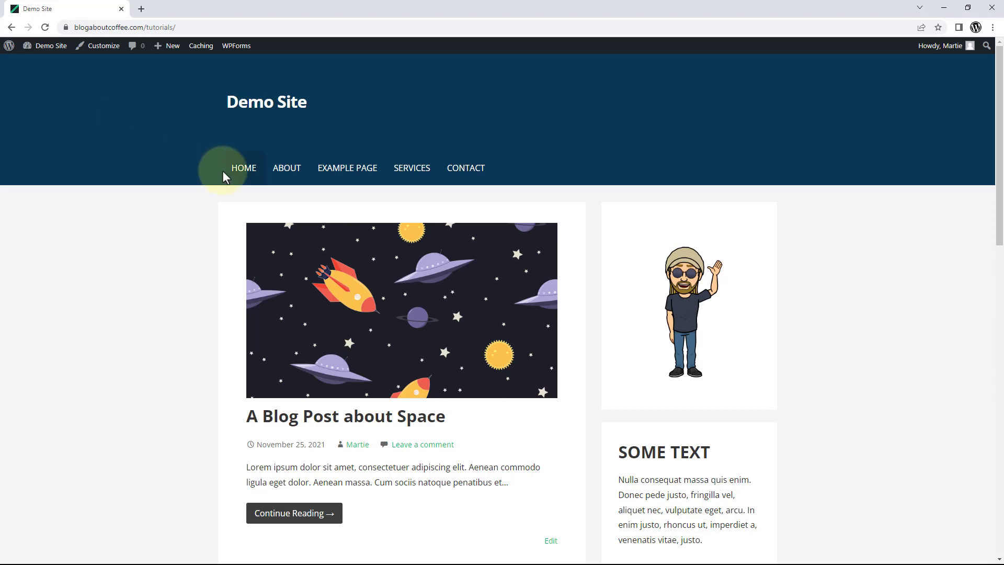
{"action": "left_click", "coordinate": [344, 177]}
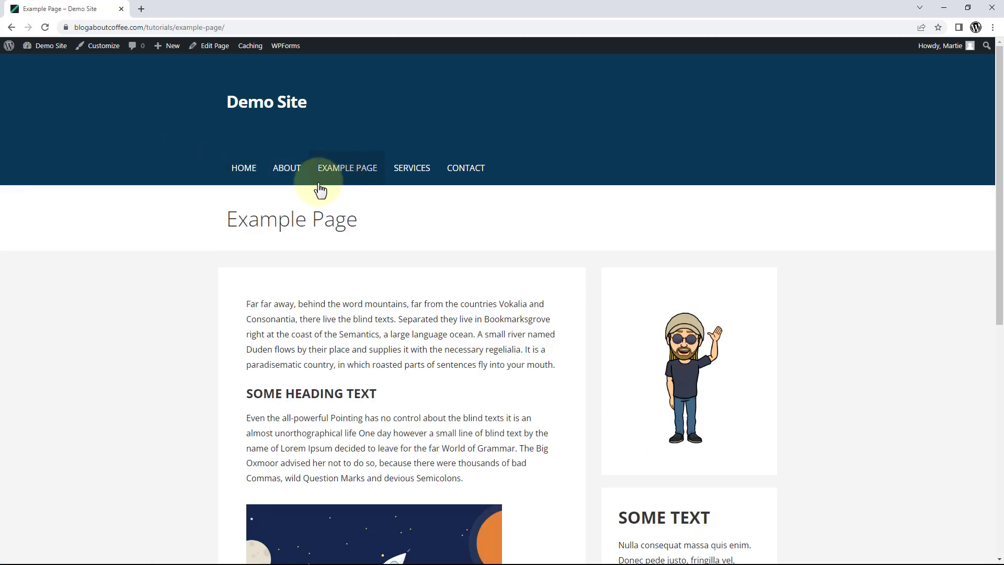
{"action": "scroll", "coordinate": [197, 213], "scroll_direction": "down", "scroll_amount": 6}
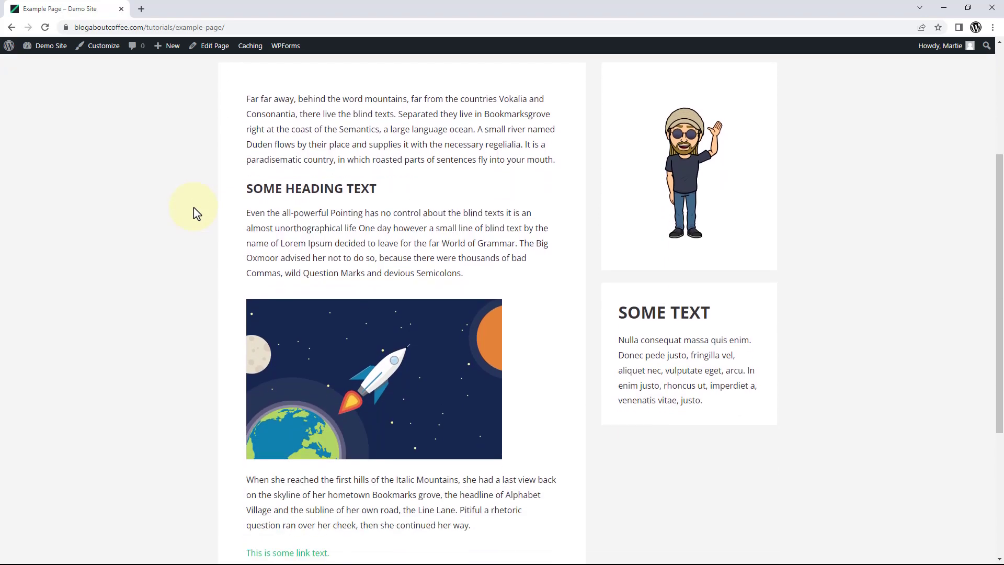
{"action": "scroll", "coordinate": [196, 213], "scroll_direction": "down", "scroll_amount": 2}
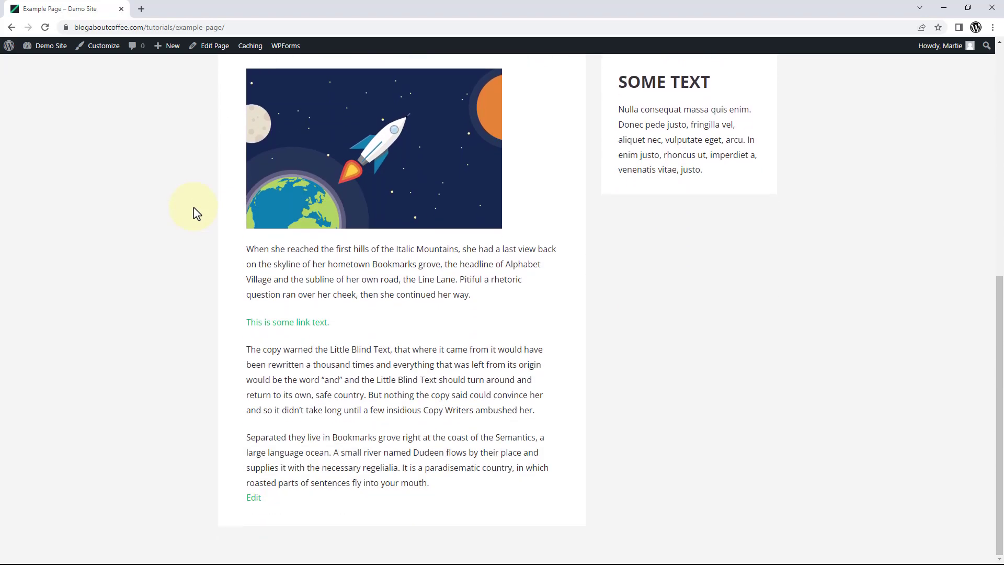
{"action": "scroll", "coordinate": [196, 213], "scroll_direction": "up", "scroll_amount": 7}
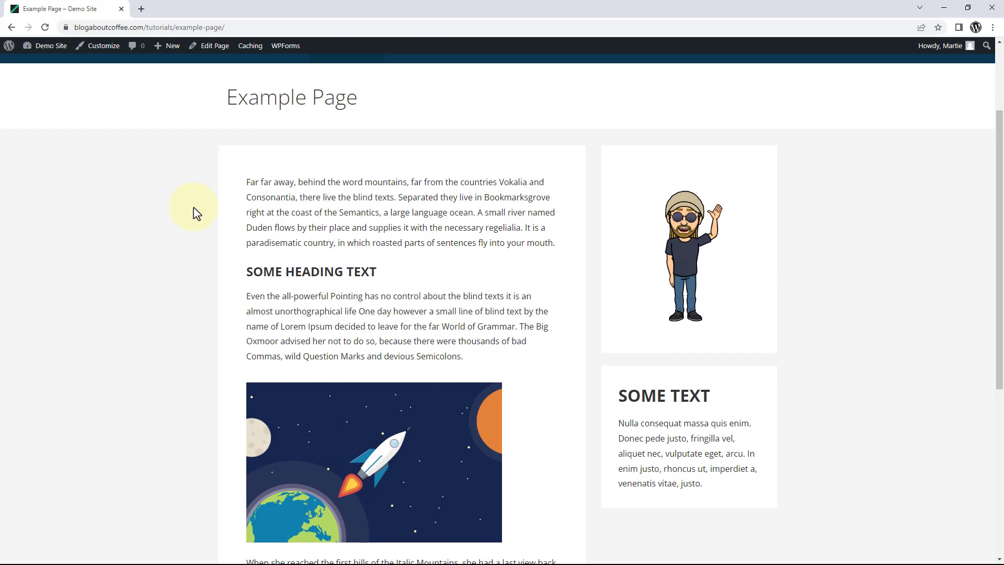
{"action": "scroll", "coordinate": [196, 213], "scroll_direction": "up", "scroll_amount": 2}
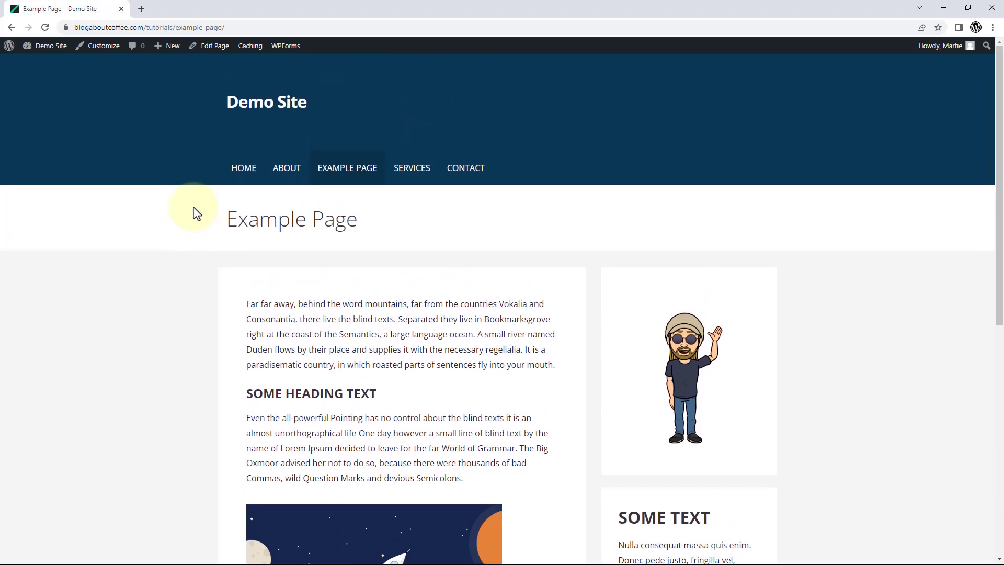